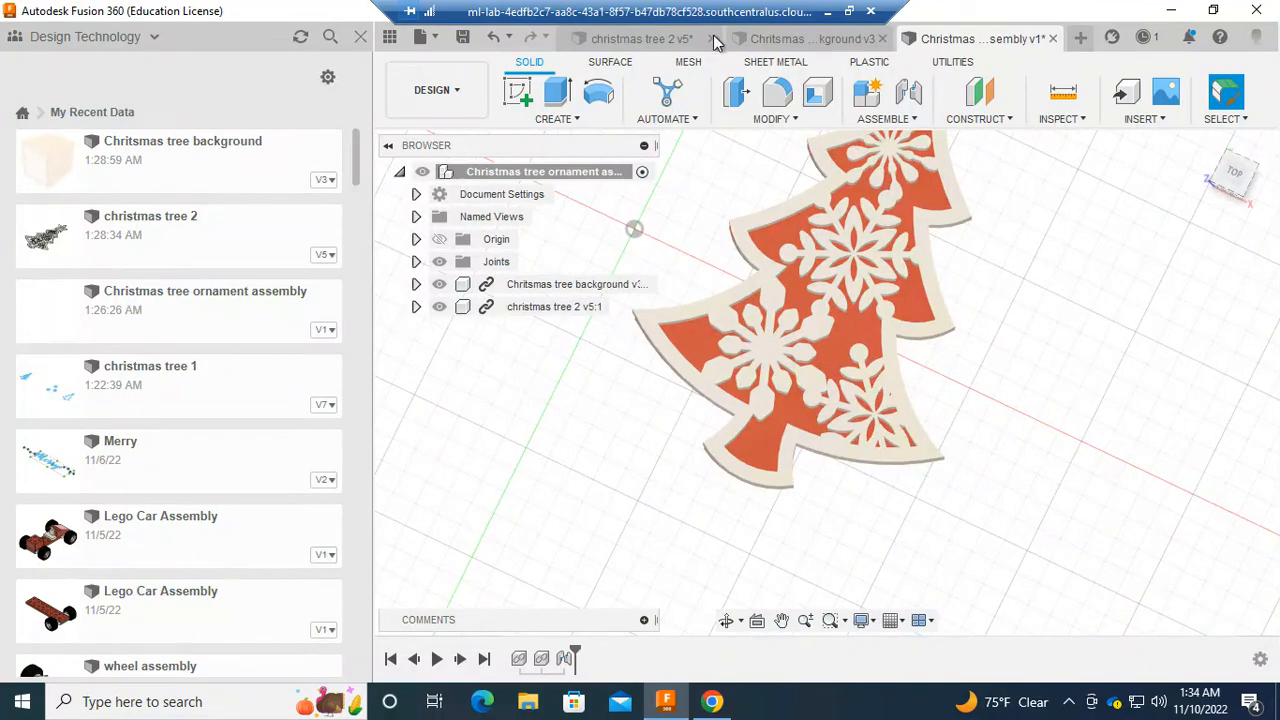
Step: Open Sketch2 of the christmas tree 2 design for editing, check its Show Profile option, and finish the sketch
left_click(651, 38)
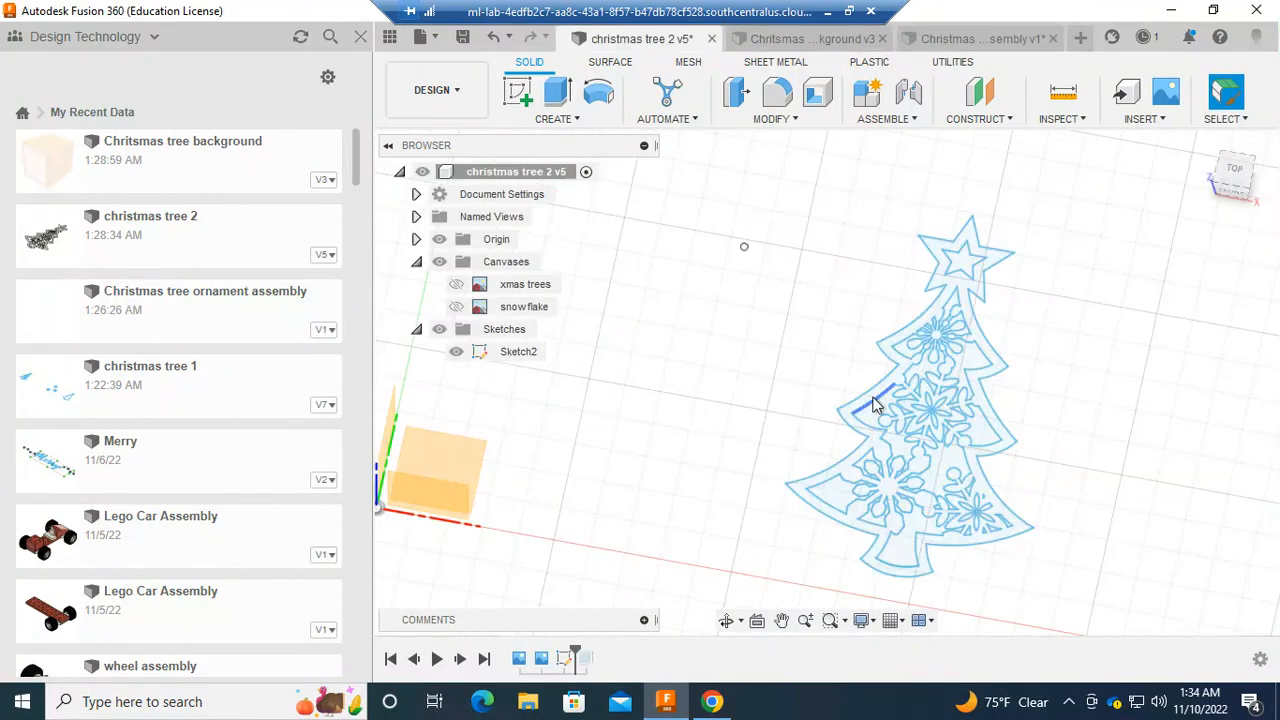
mouse_move(1057, 460)
middle_mouse_down("shift")
mouse_move(963, 434)
mouse_move(1088, 431)
mouse_move(1089, 474)
mouse_move(1071, 497)
mouse_move(1037, 466)
mouse_move(1048, 440)
middle_mouse_up("shift")
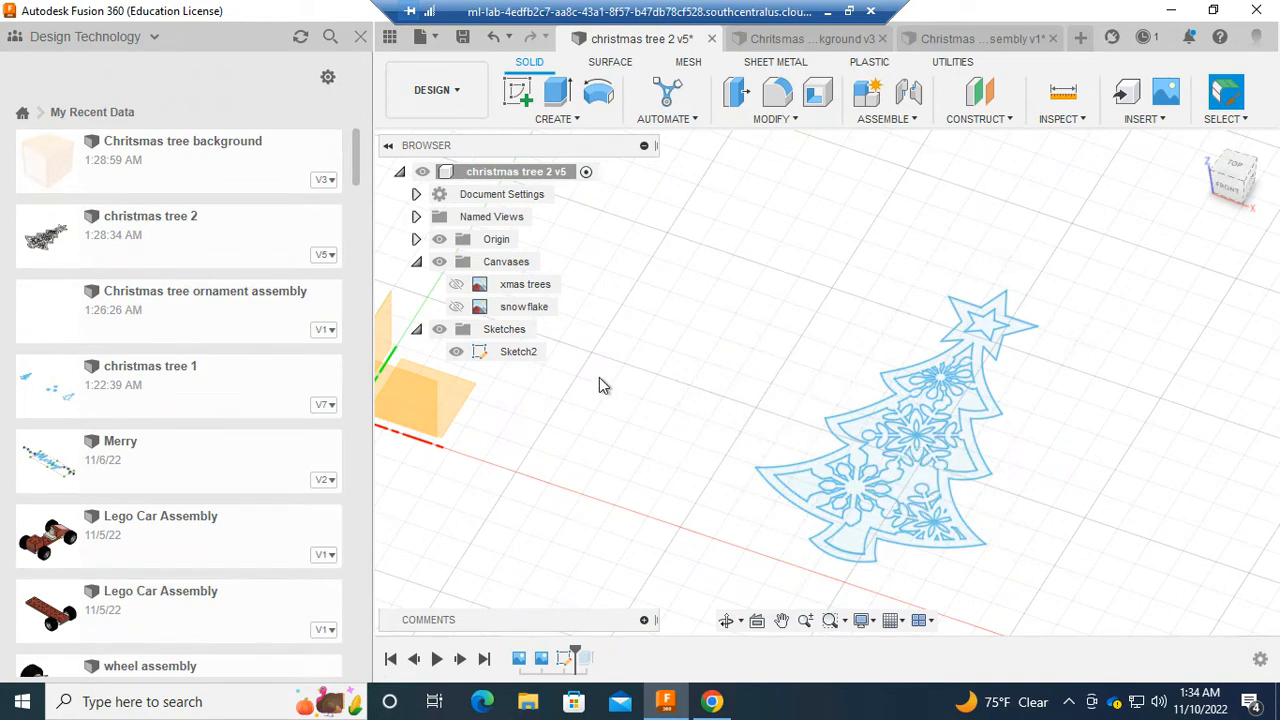
right_click(520, 355)
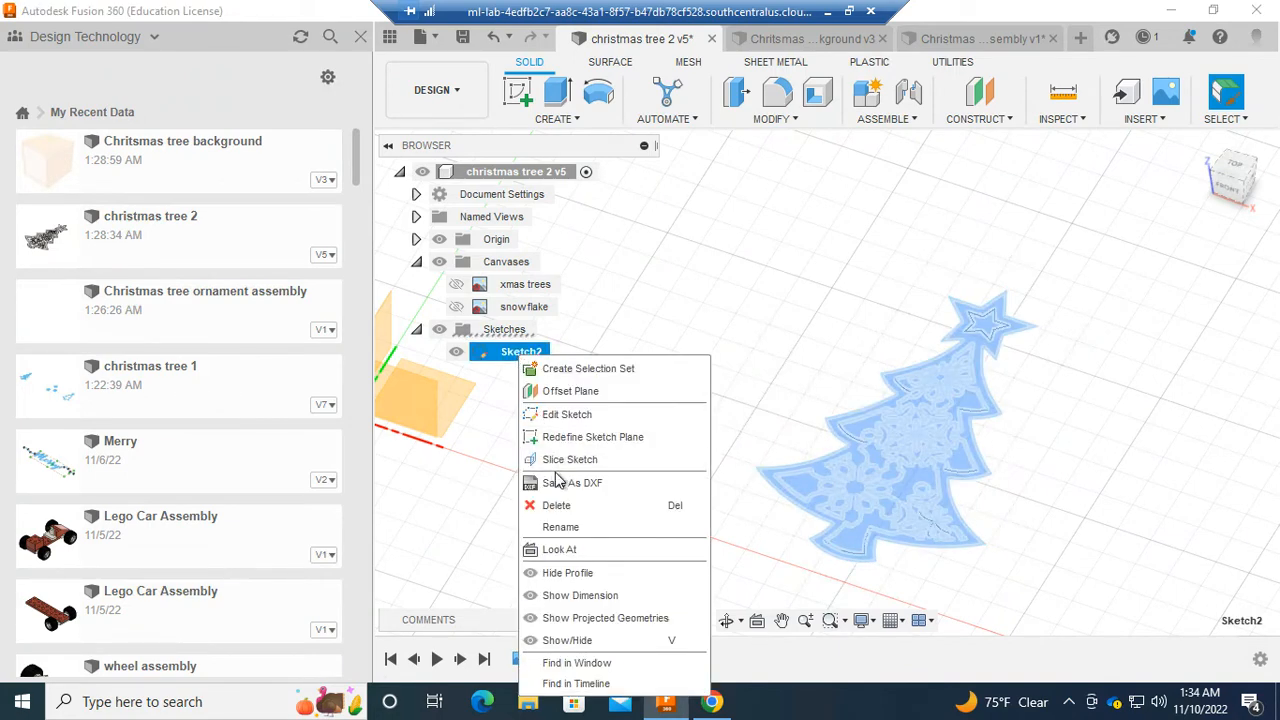
left_click(567, 414)
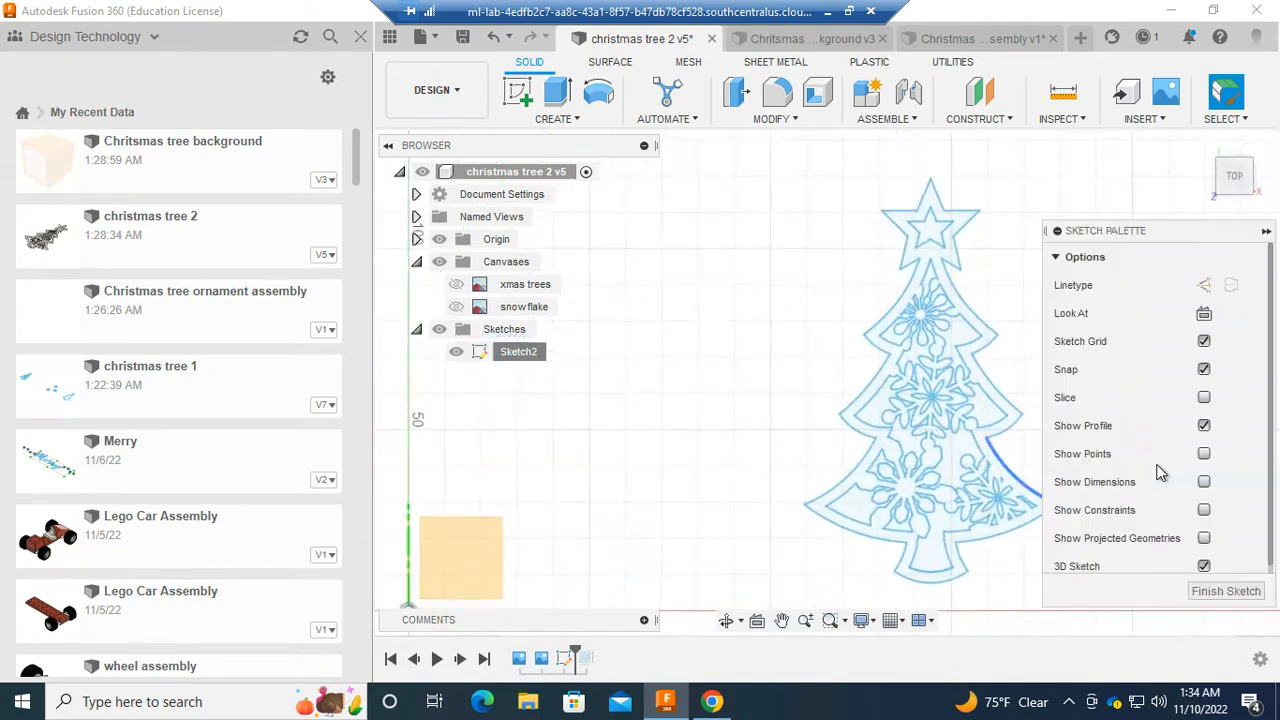
left_click(1204, 426)
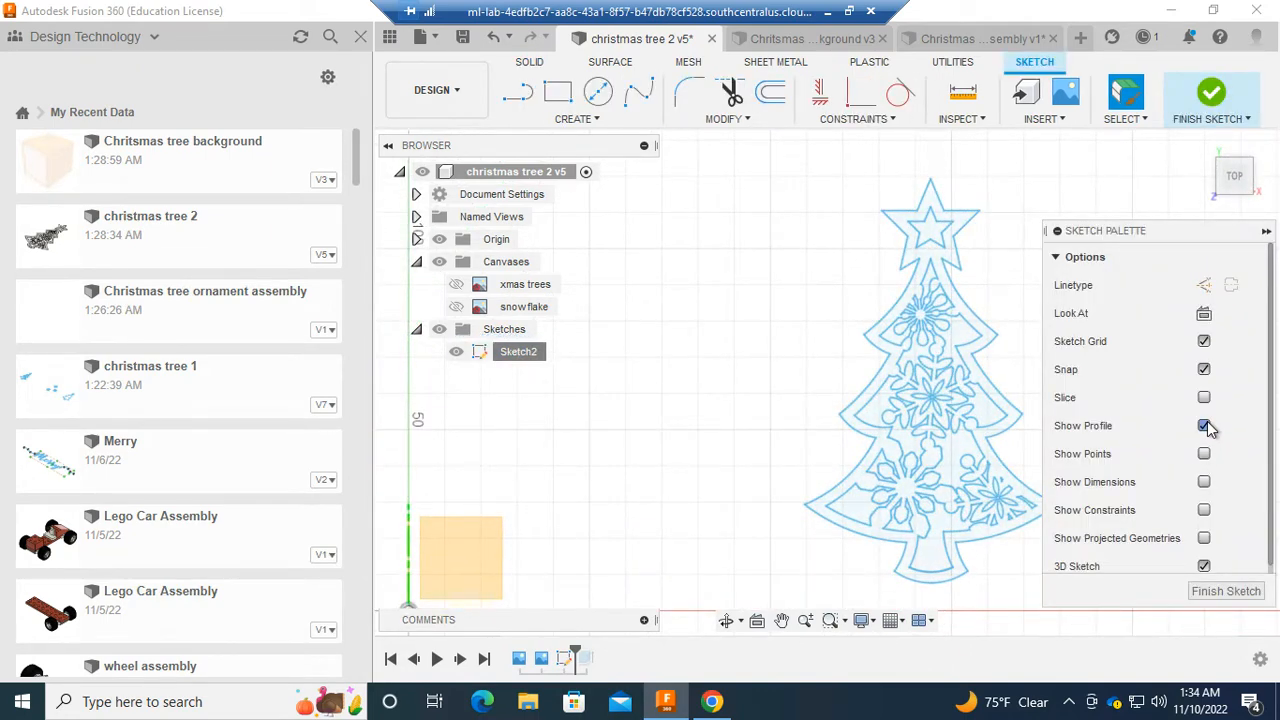
left_click(1242, 592)
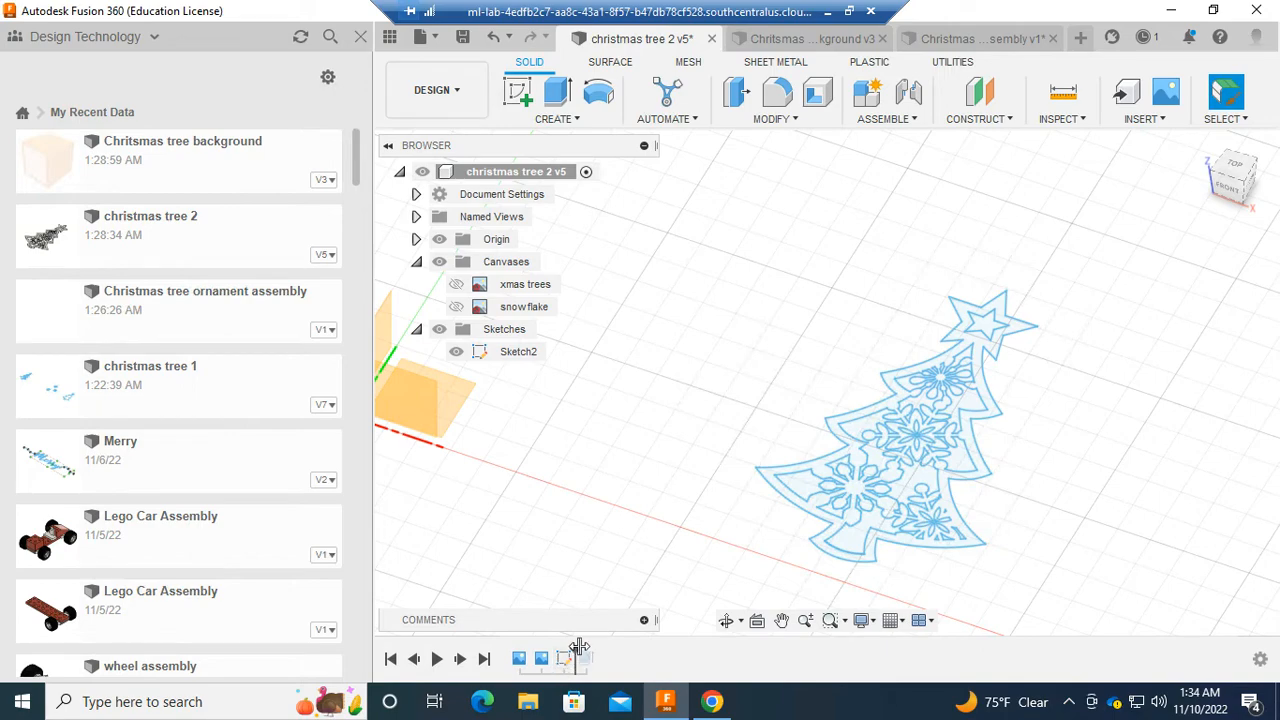
Step: Roll the timeline forward past the tree's extrusion and hide the Canvases folder
left_click_drag(575, 654, 597, 656)
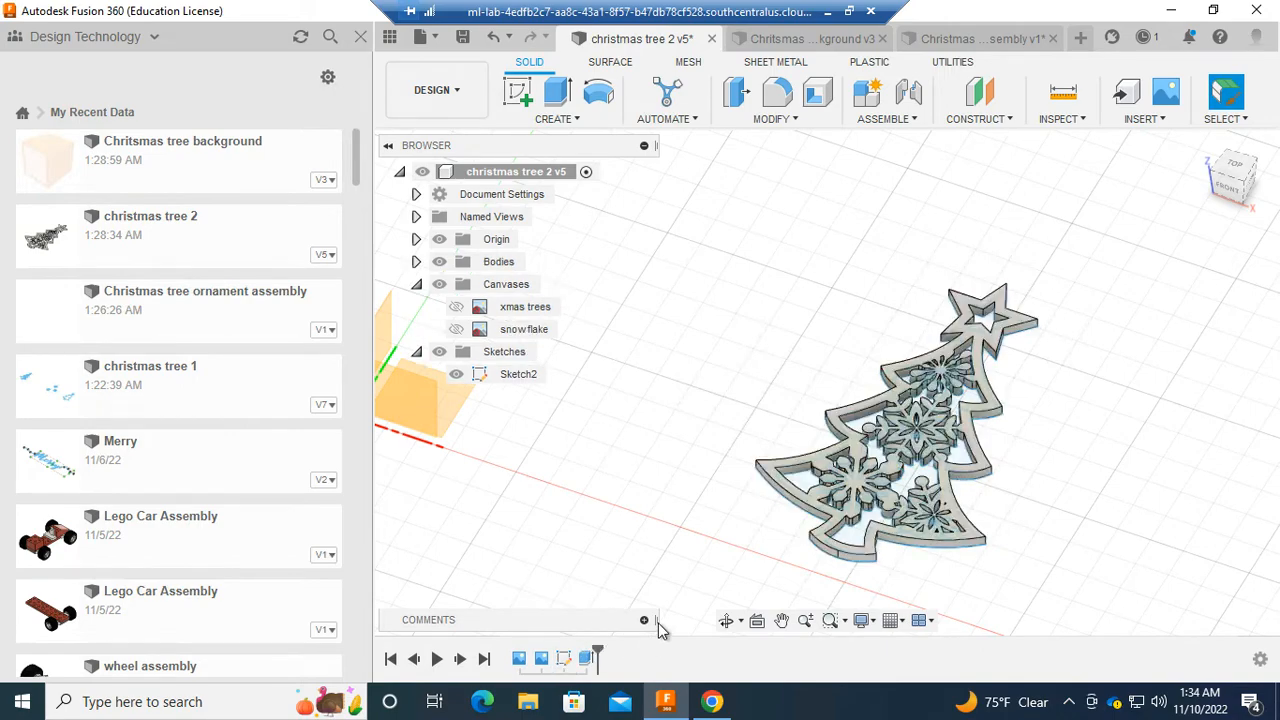
scroll(958, 502, "up", 5)
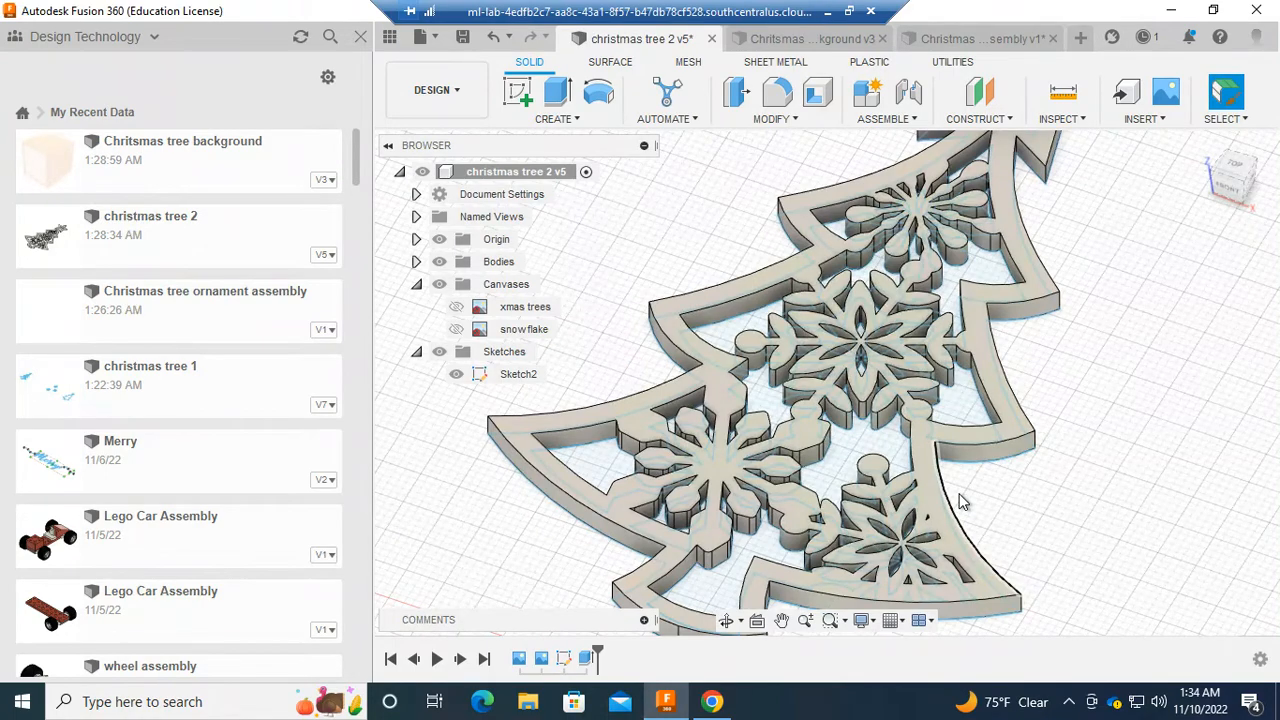
scroll(1025, 464, "down", 3)
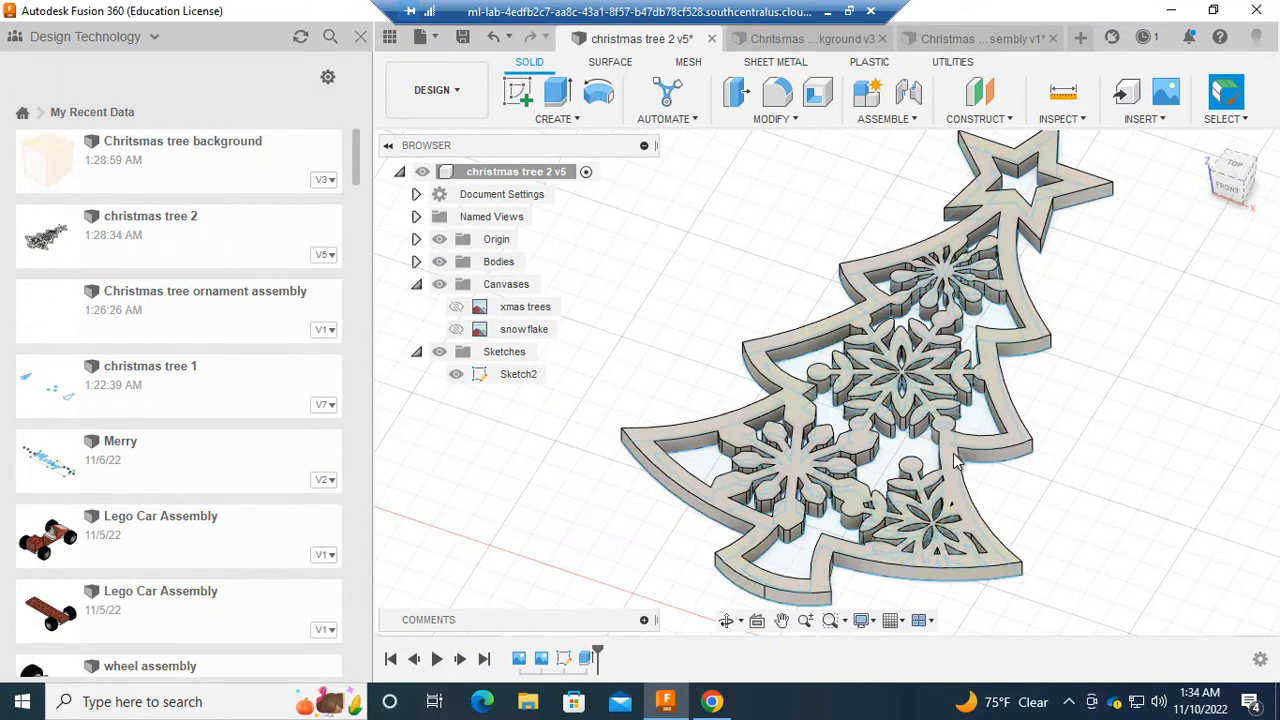
left_click(439, 285)
Step: Open Physical Material and browse the Fusion 360 Material Library down to the Wood category
left_click(768, 119)
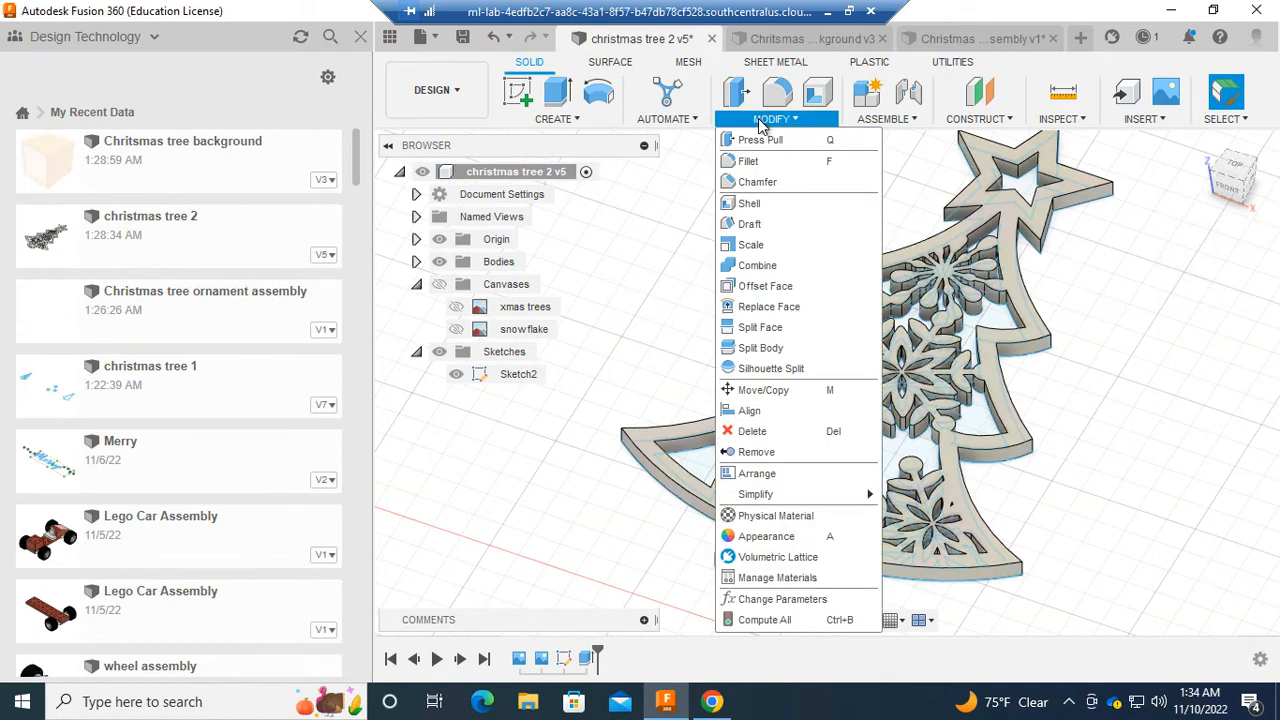
left_click(776, 515)
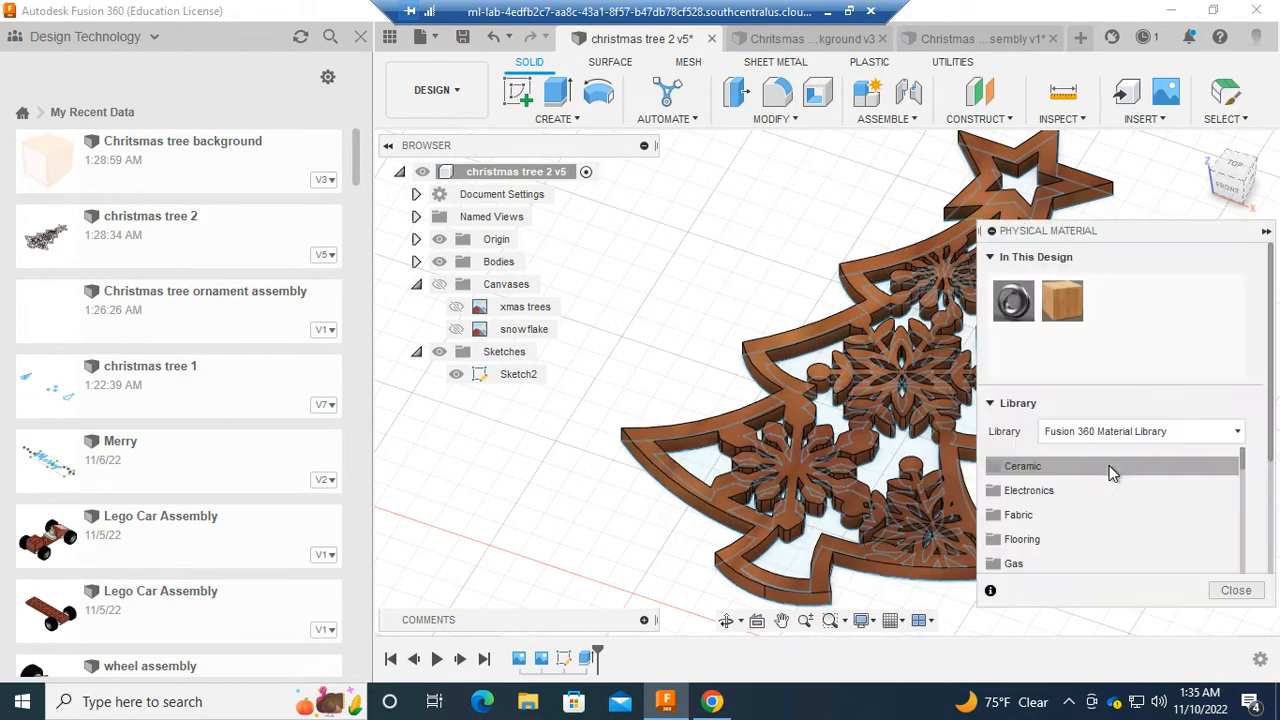
scroll(1073, 529, "down", 5)
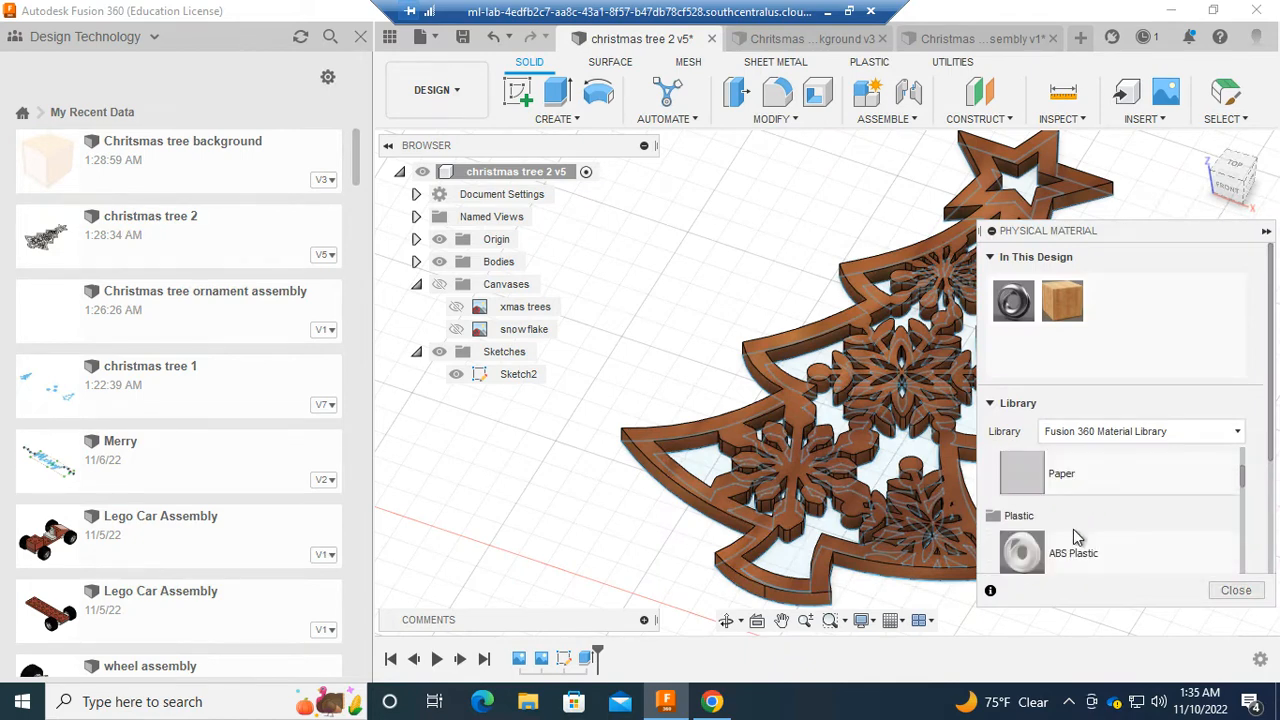
scroll(1079, 513, "up", 5)
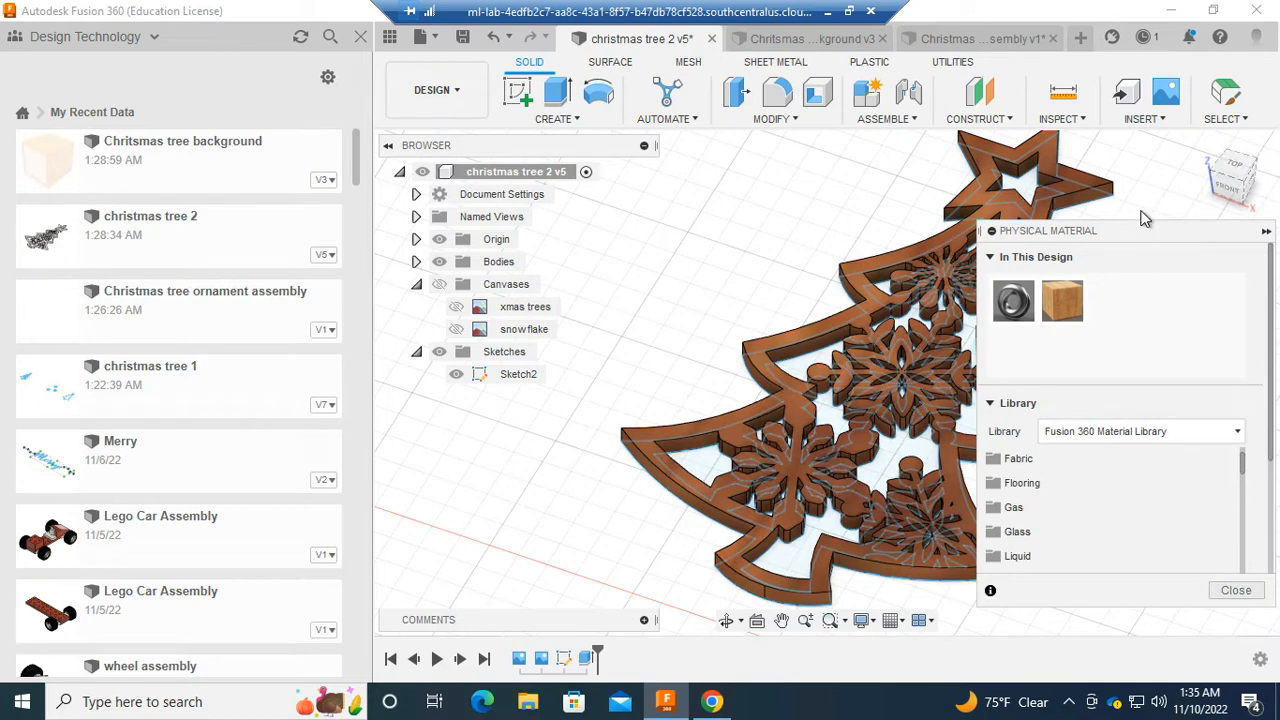
left_click_drag(1130, 231, 1096, 184)
scroll(1019, 489, "down", 2)
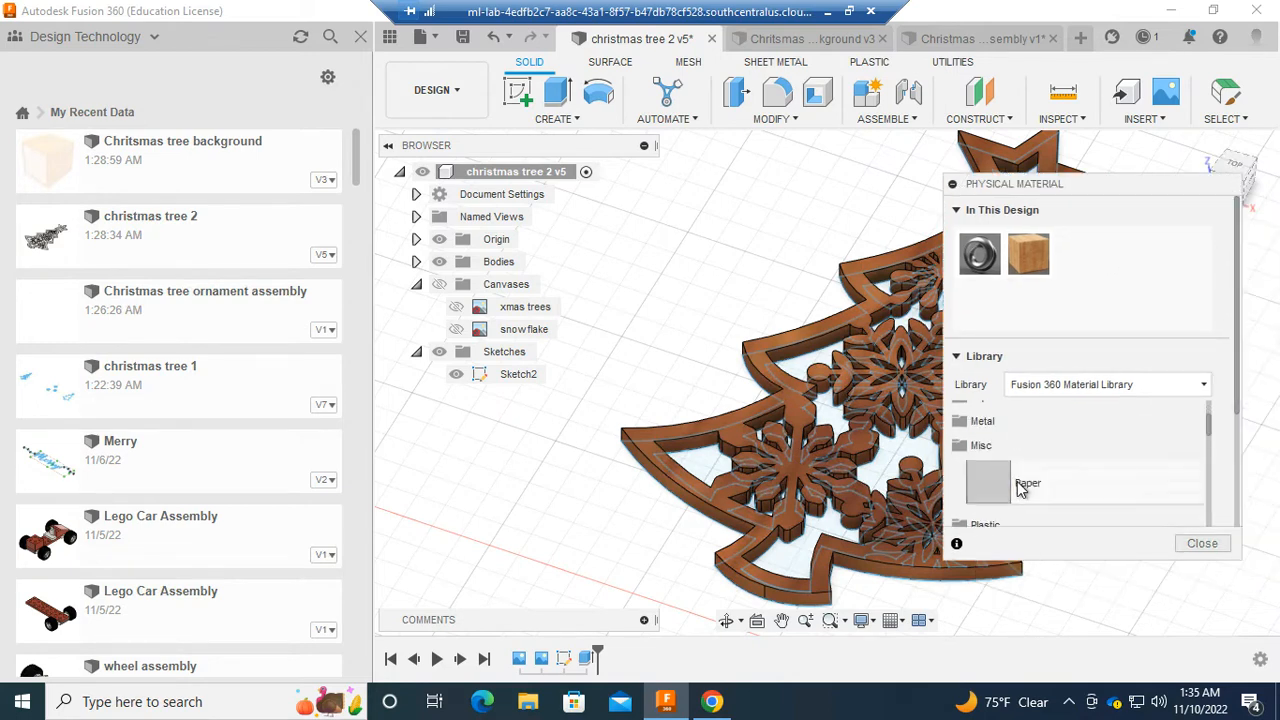
scroll(1018, 479, "down", 3)
scroll(1018, 477, "down", 8)
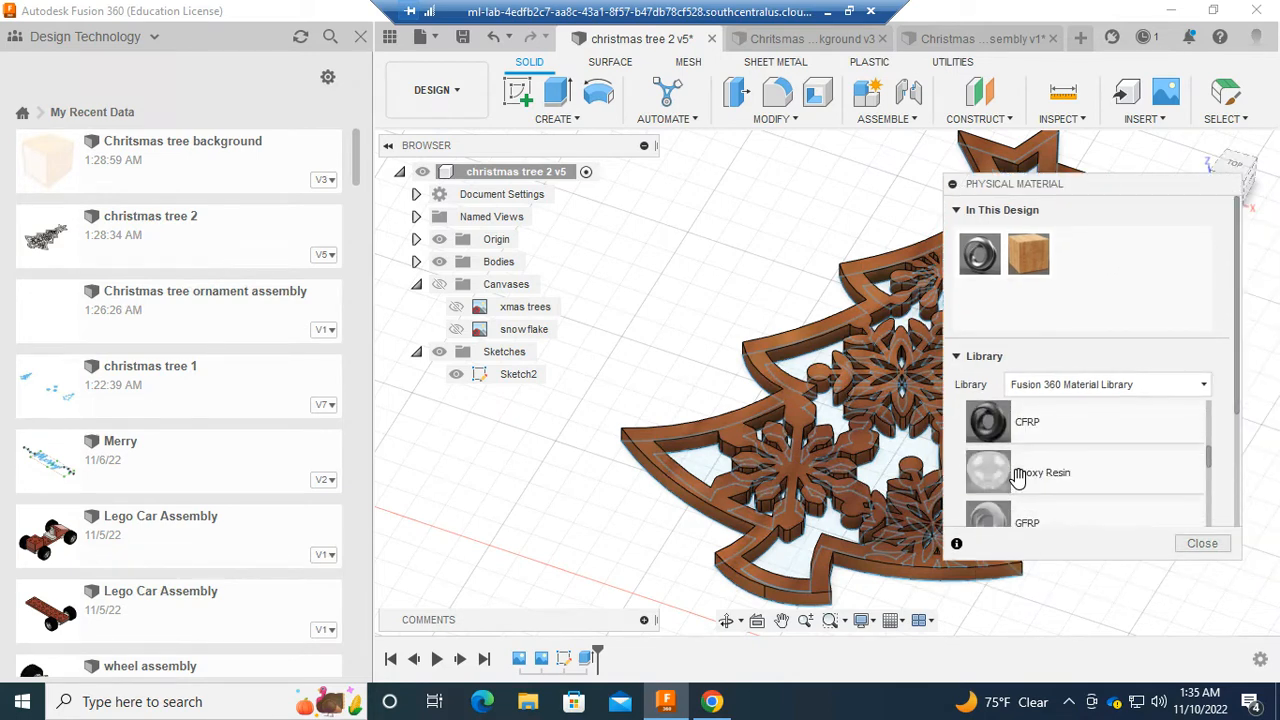
scroll(1018, 477, "down", 10)
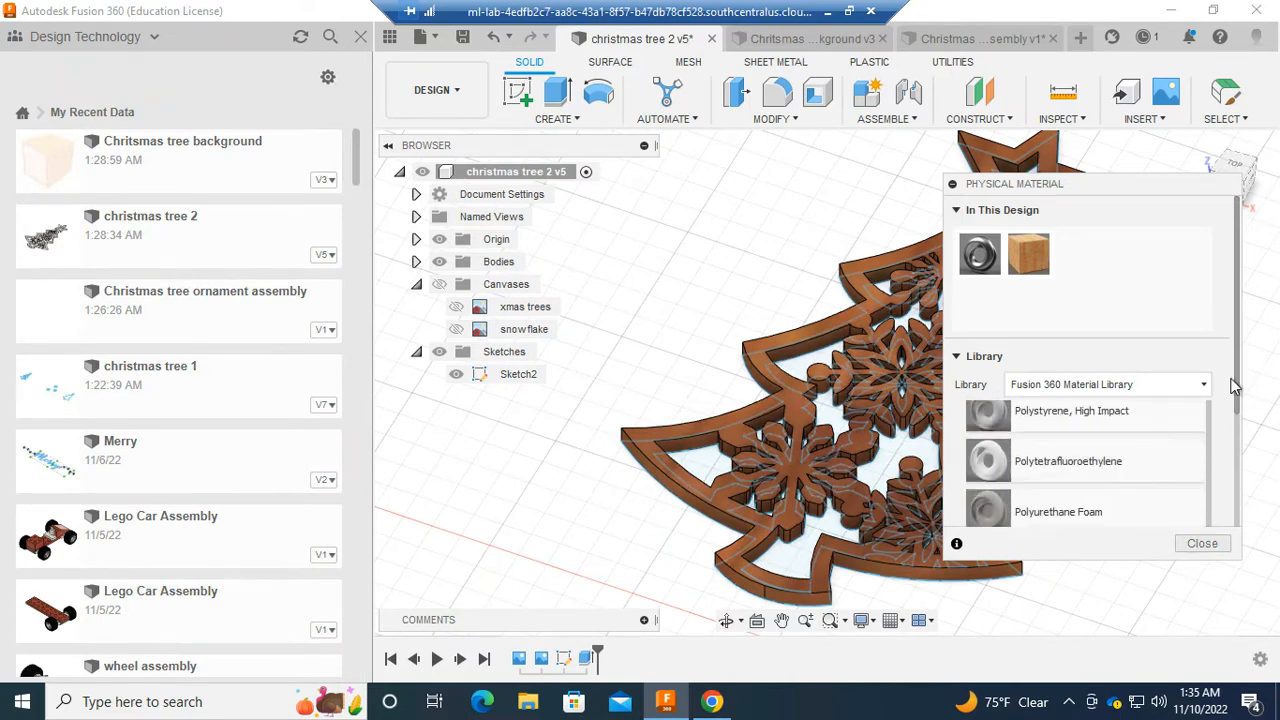
left_click_drag(1236, 394, 1238, 519)
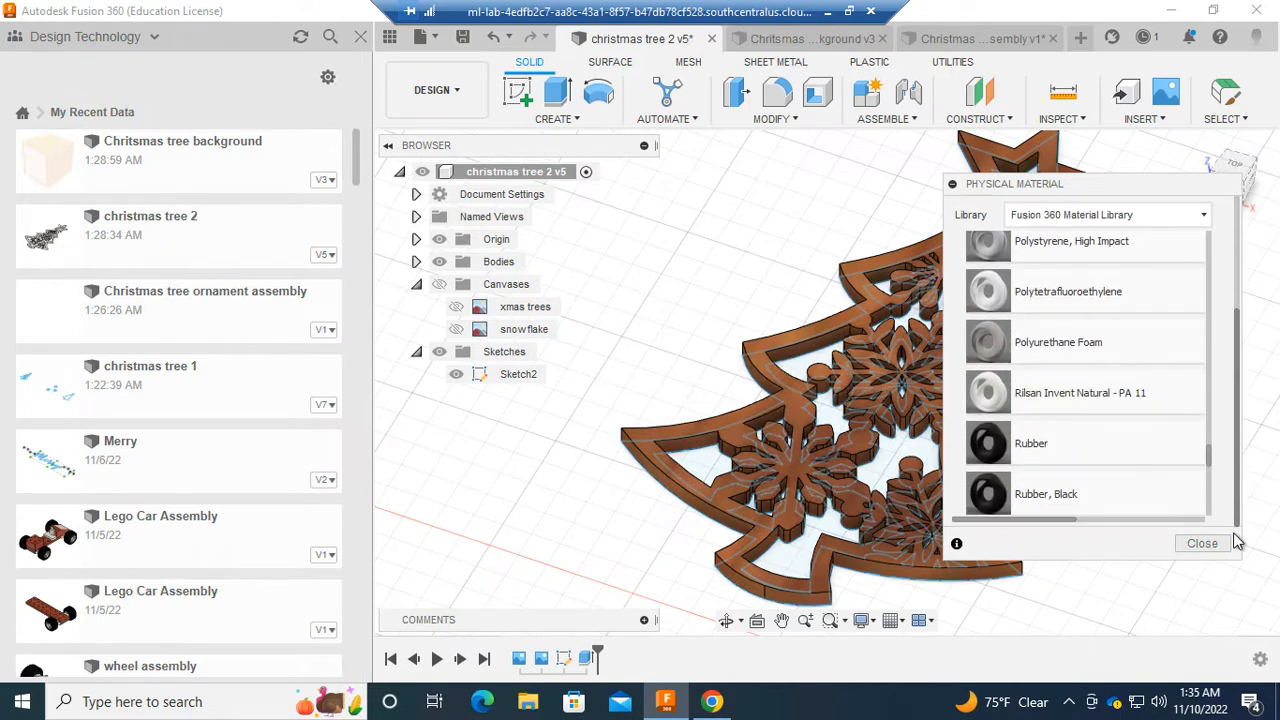
scroll(1216, 487, "down", 5)
left_click_drag(1208, 478, 1210, 515)
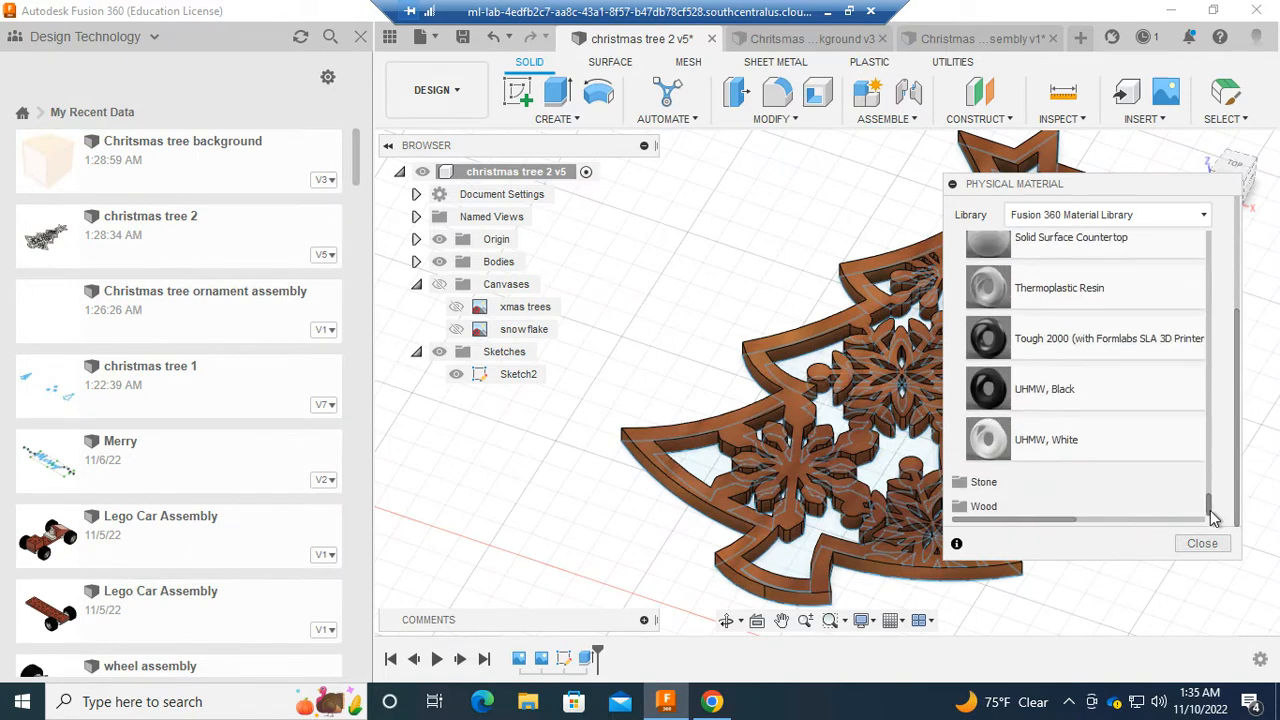
Step: Assign a material from the Wood category to the tree body and collapse the material dialog
left_click(989, 510)
scroll(1023, 477, "down", 3)
scroll(1066, 461, "down", 5)
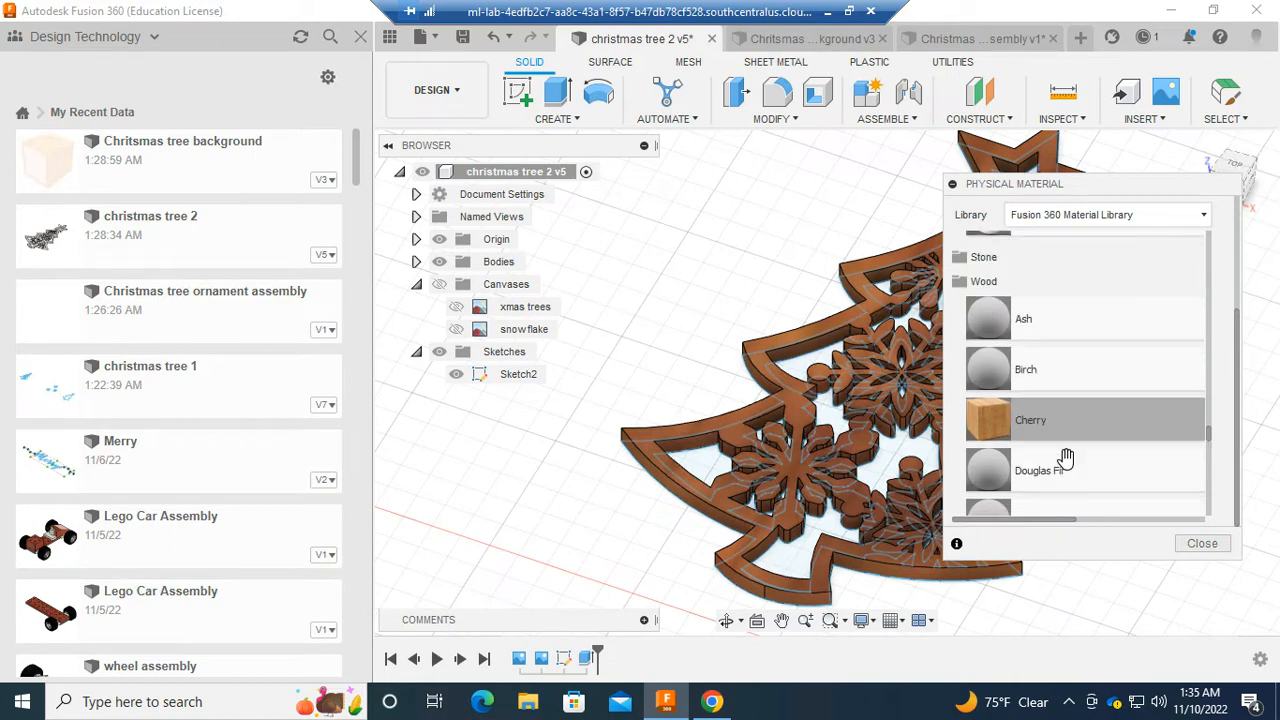
scroll(1066, 457, "down", 1)
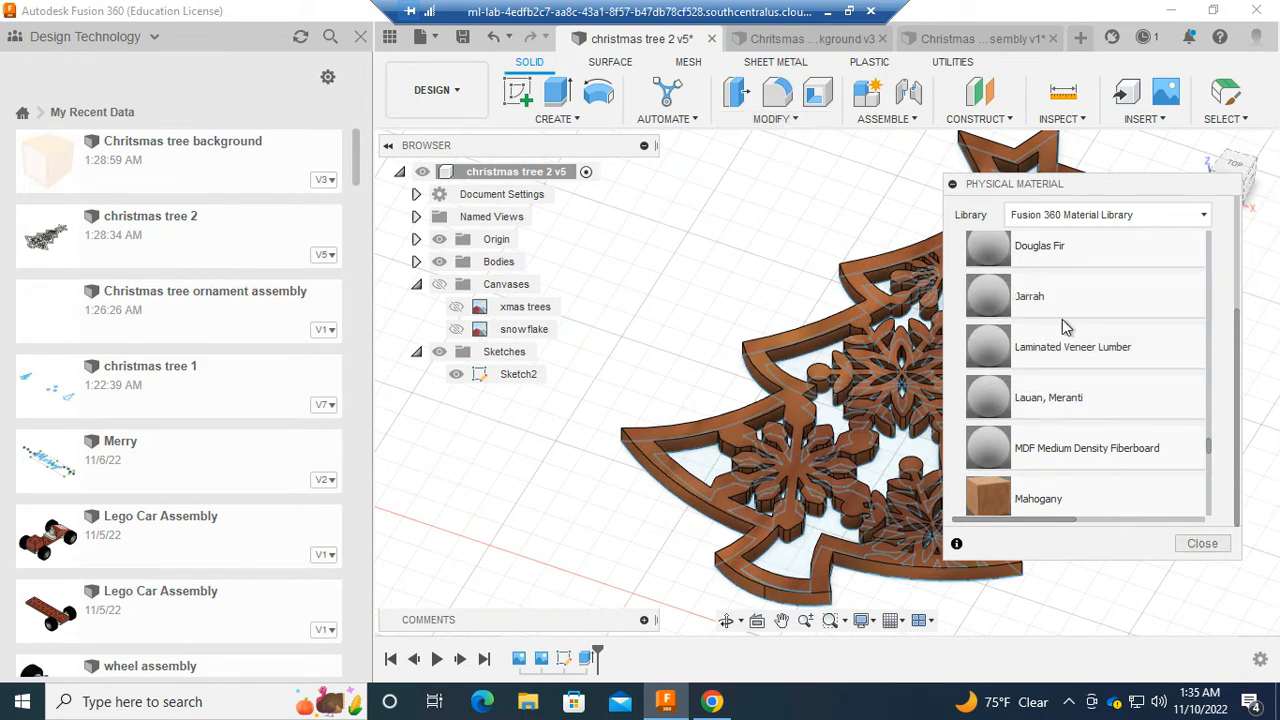
scroll(1060, 340, "up", 2)
left_click_drag(1068, 258, 876, 298)
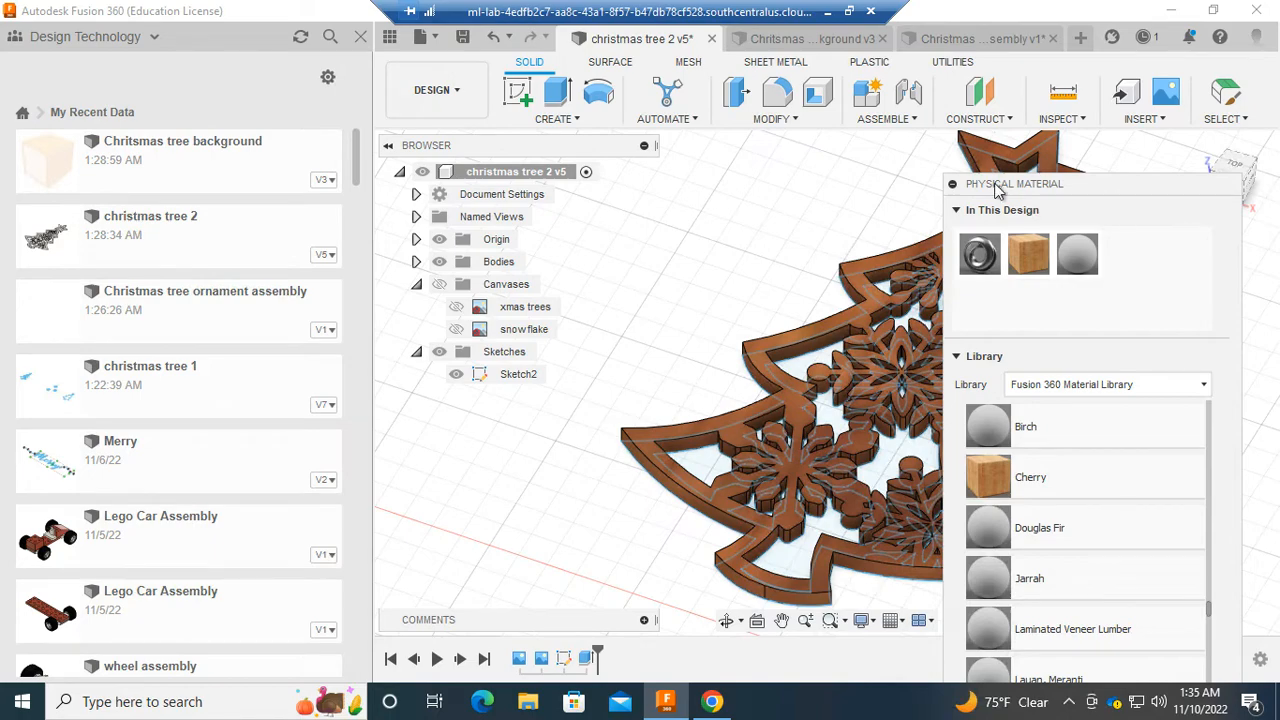
left_click(954, 186)
Step: Apply the light grey sphere appearance already in the design to the whole tree body
left_click(786, 119)
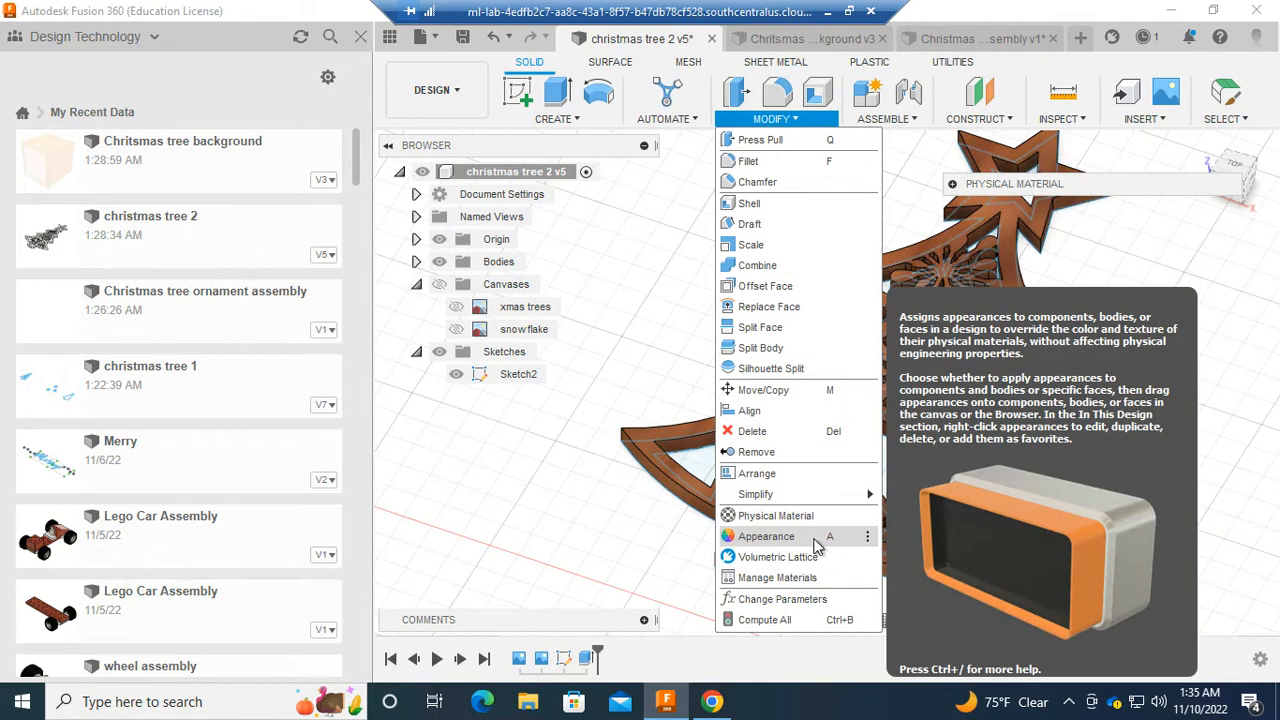
left_click(814, 539)
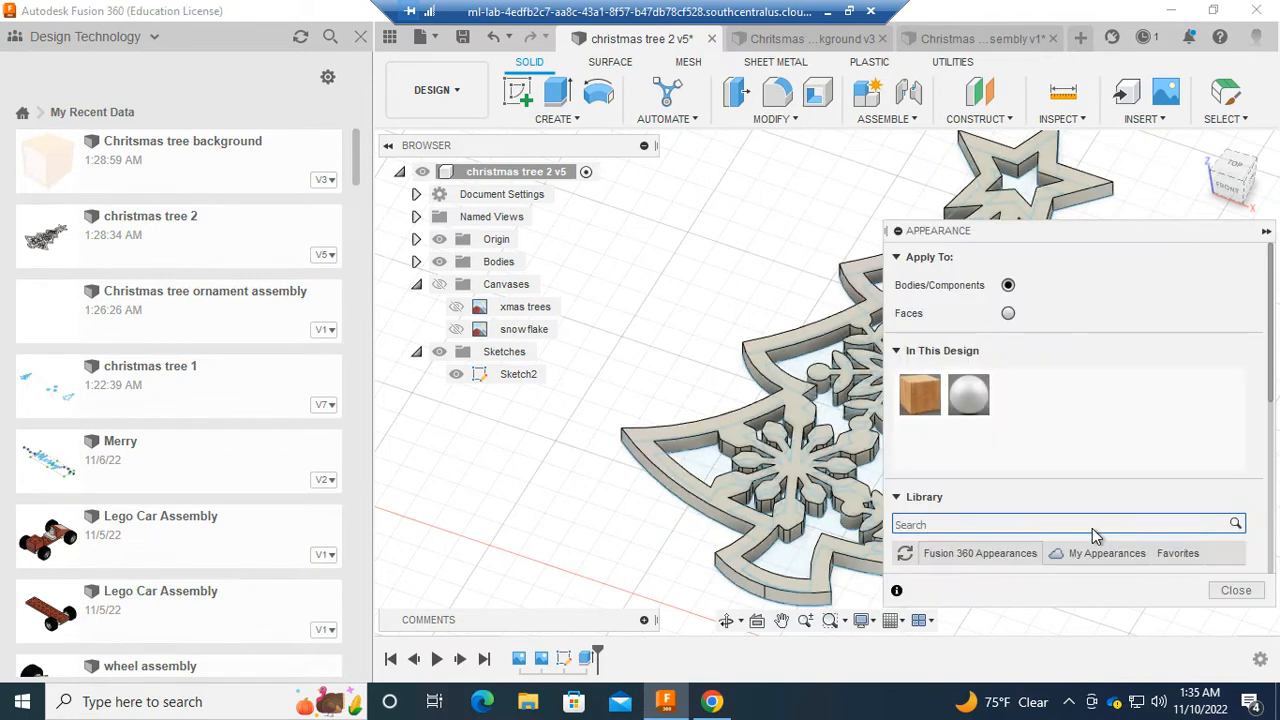
left_click_drag(937, 396, 800, 400)
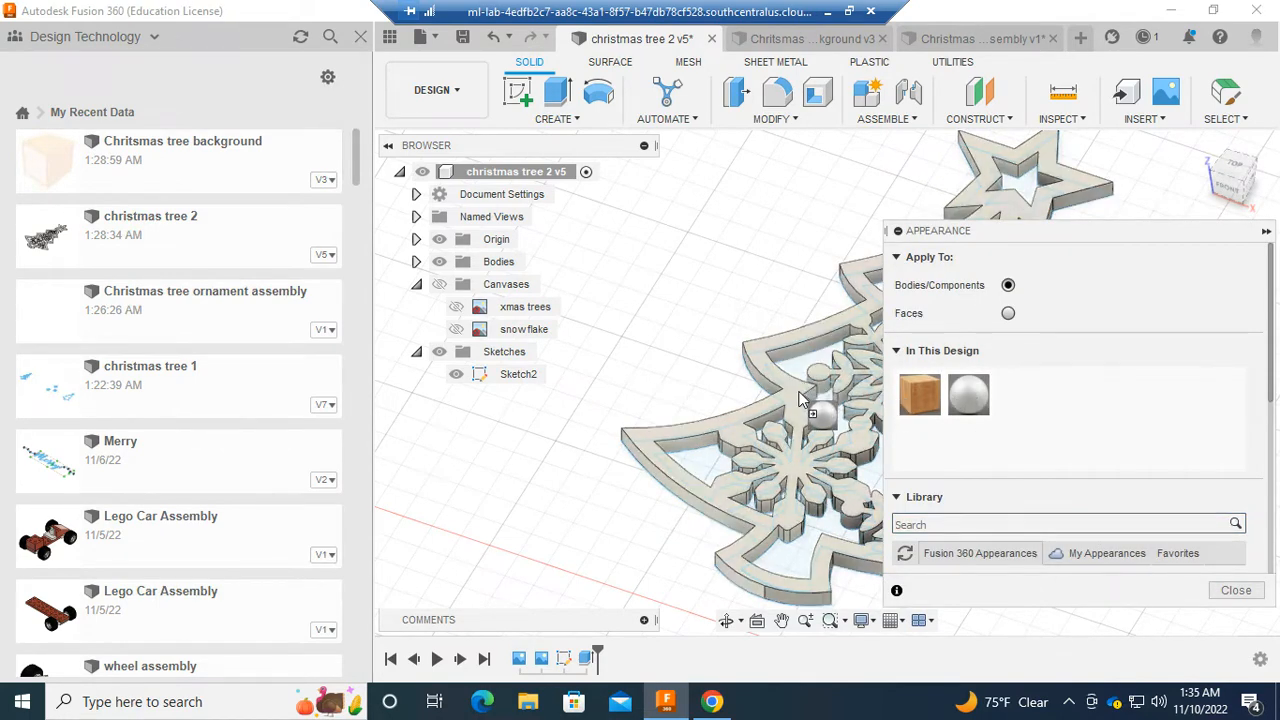
left_click(657, 372)
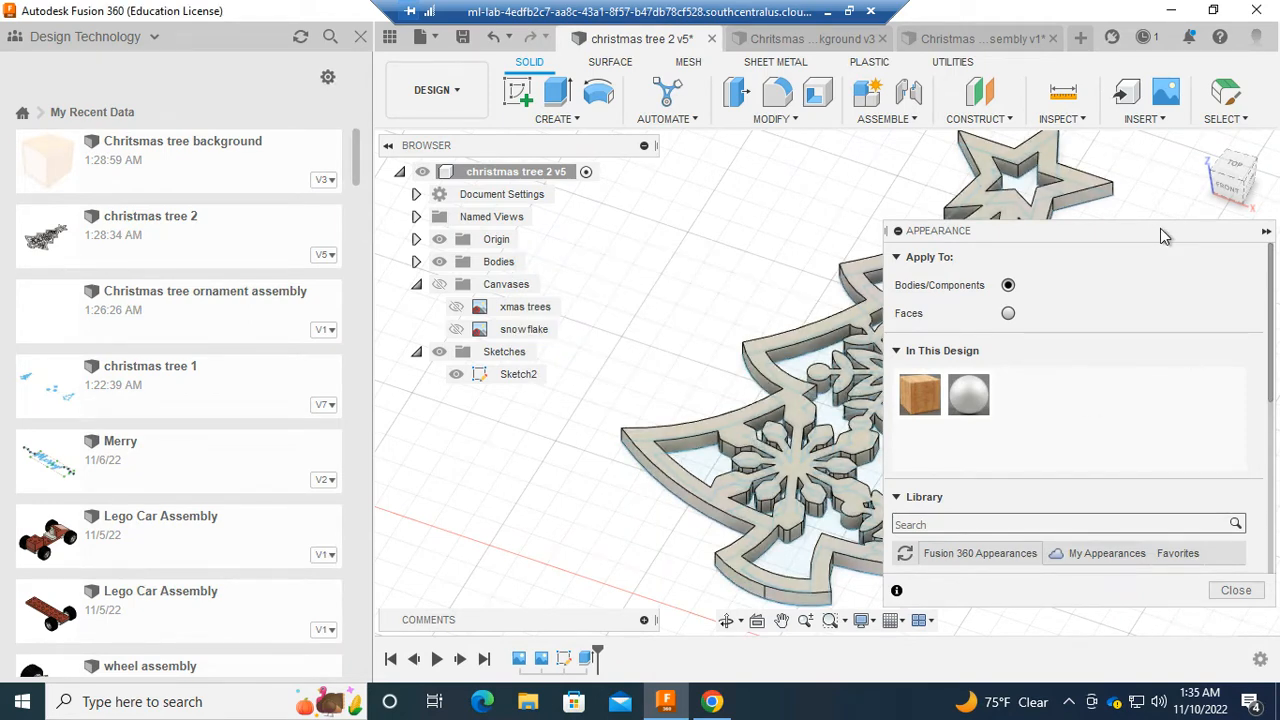
Step: Save the design with the version description User Saved and switch to the Christmas tree ornament assembly
left_click(462, 36)
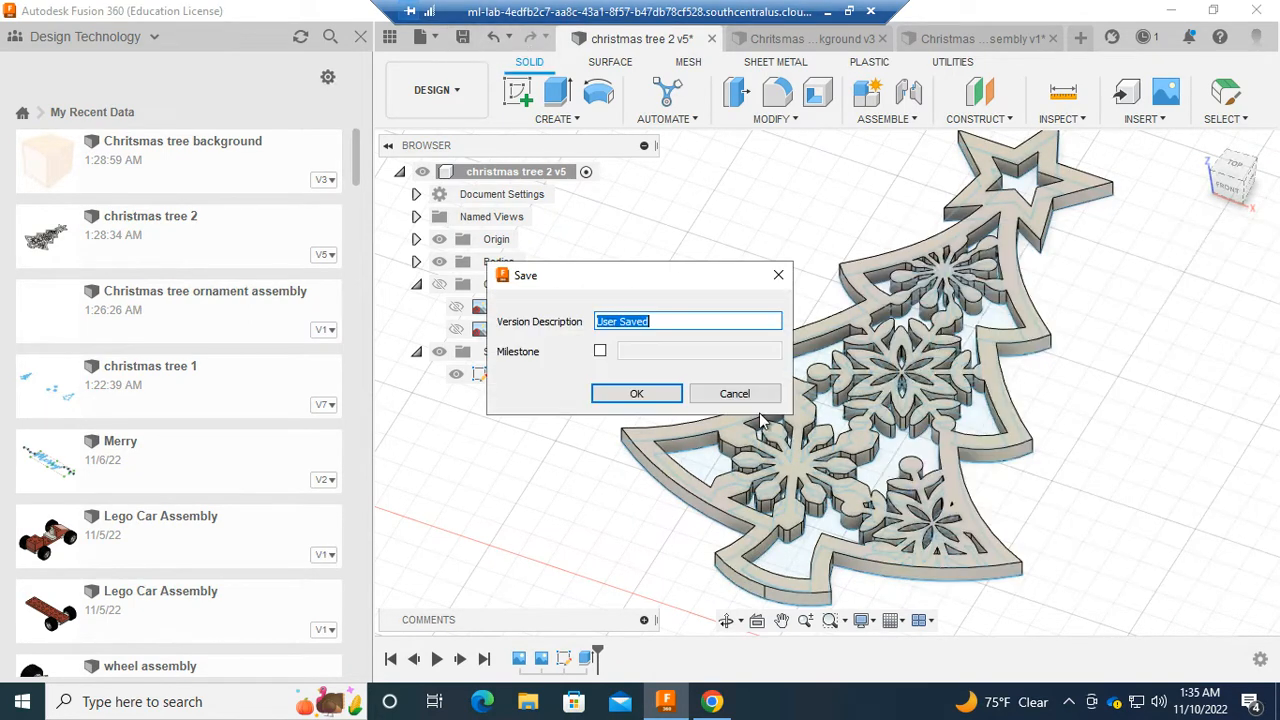
left_click(667, 395)
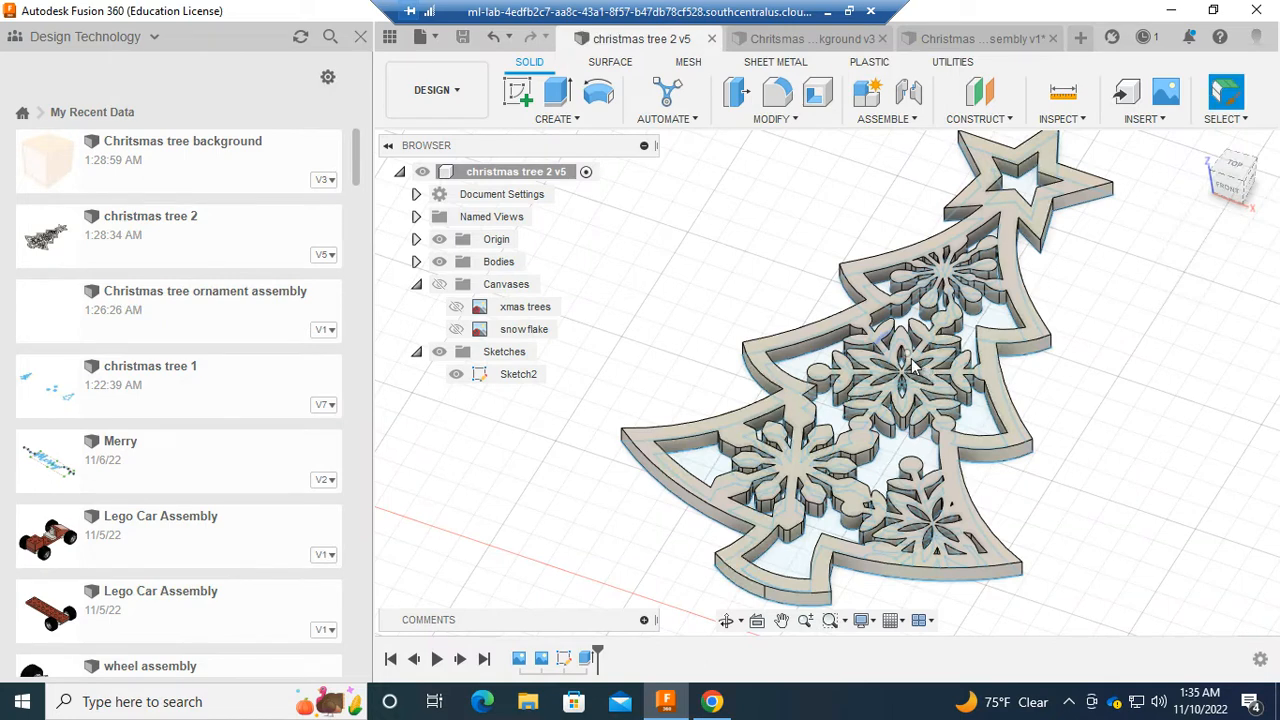
left_click(800, 38)
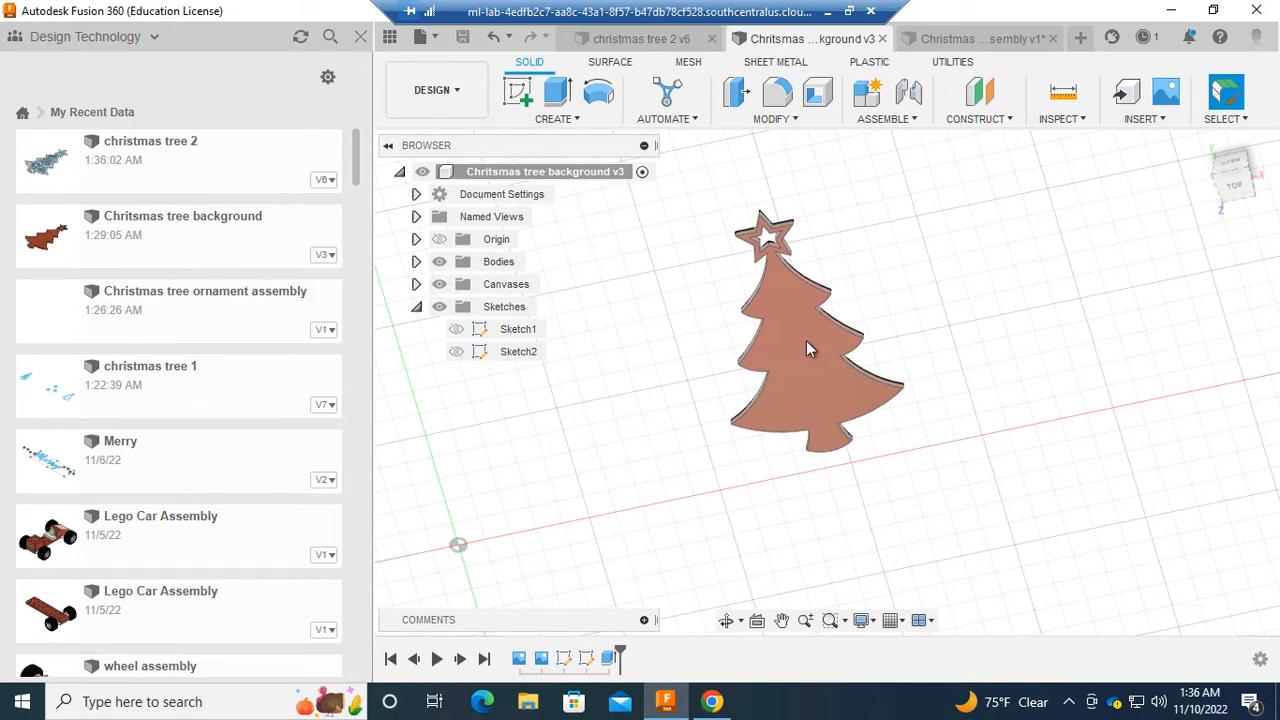
left_click(987, 39)
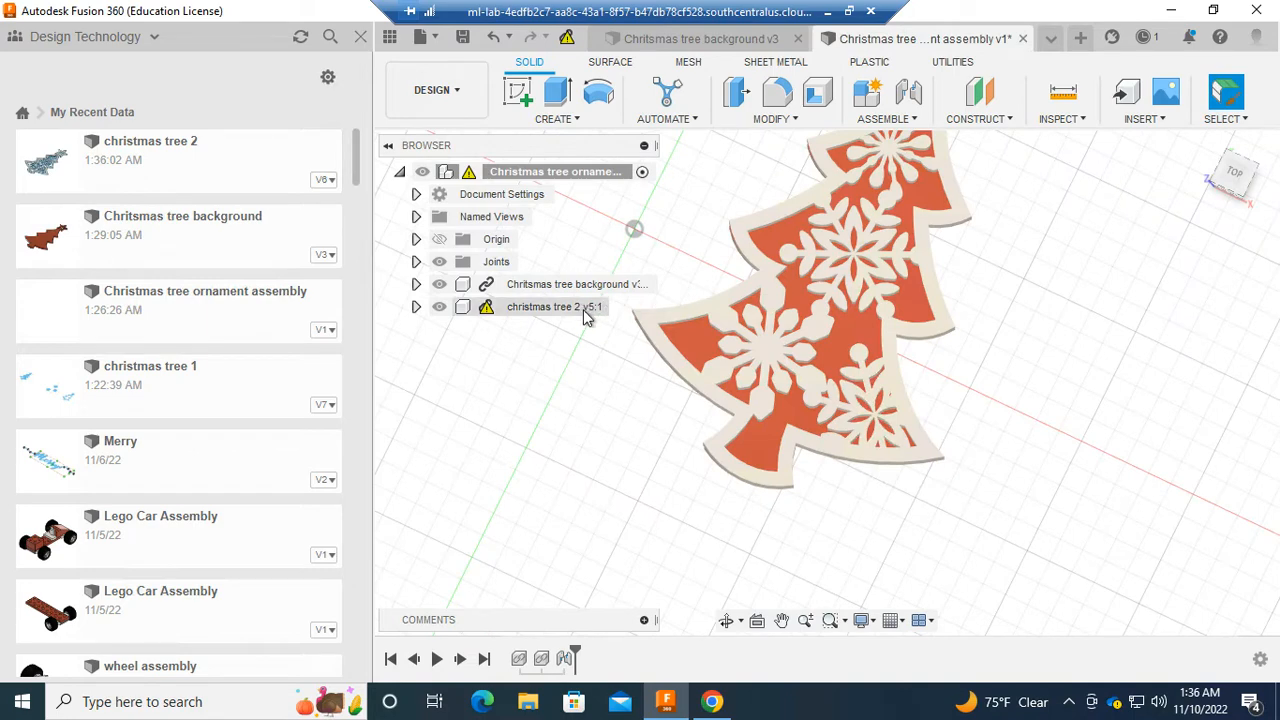
Step: Roll the assembly's timeline back to before the first inserted component
scroll(736, 371, "up", 1)
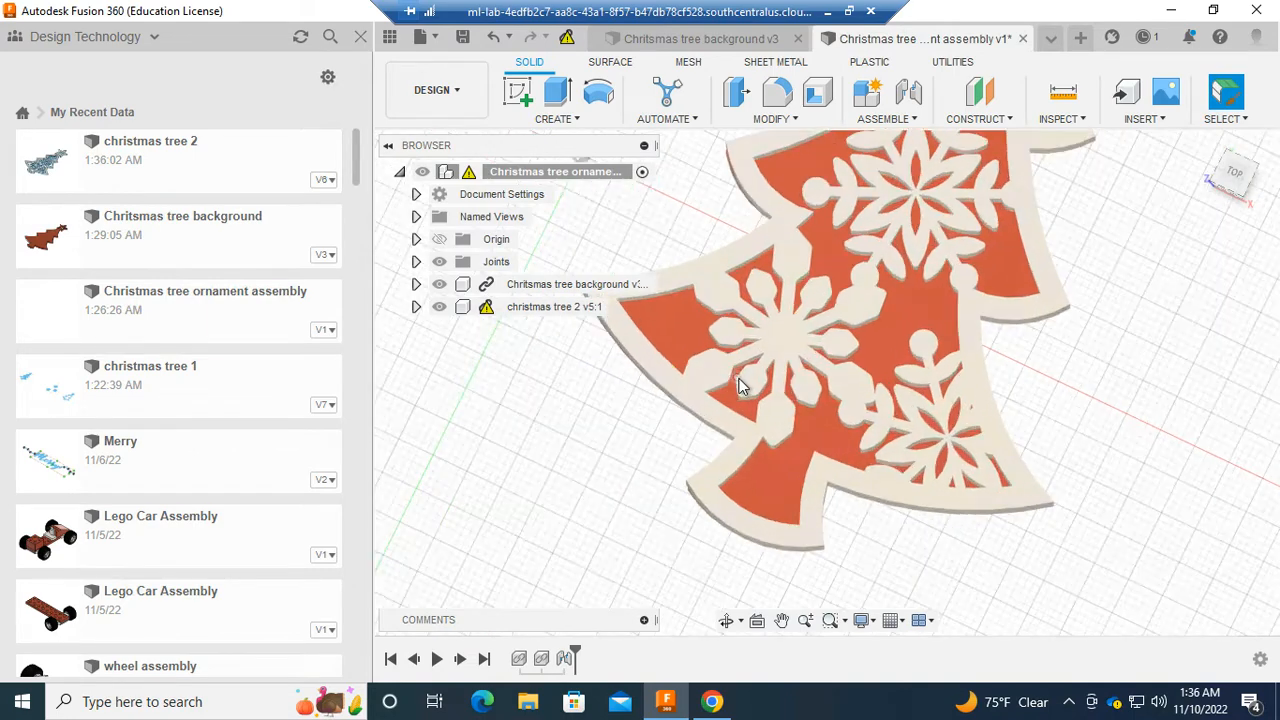
scroll(743, 376, "down", 3)
scroll(610, 385, "down", 2)
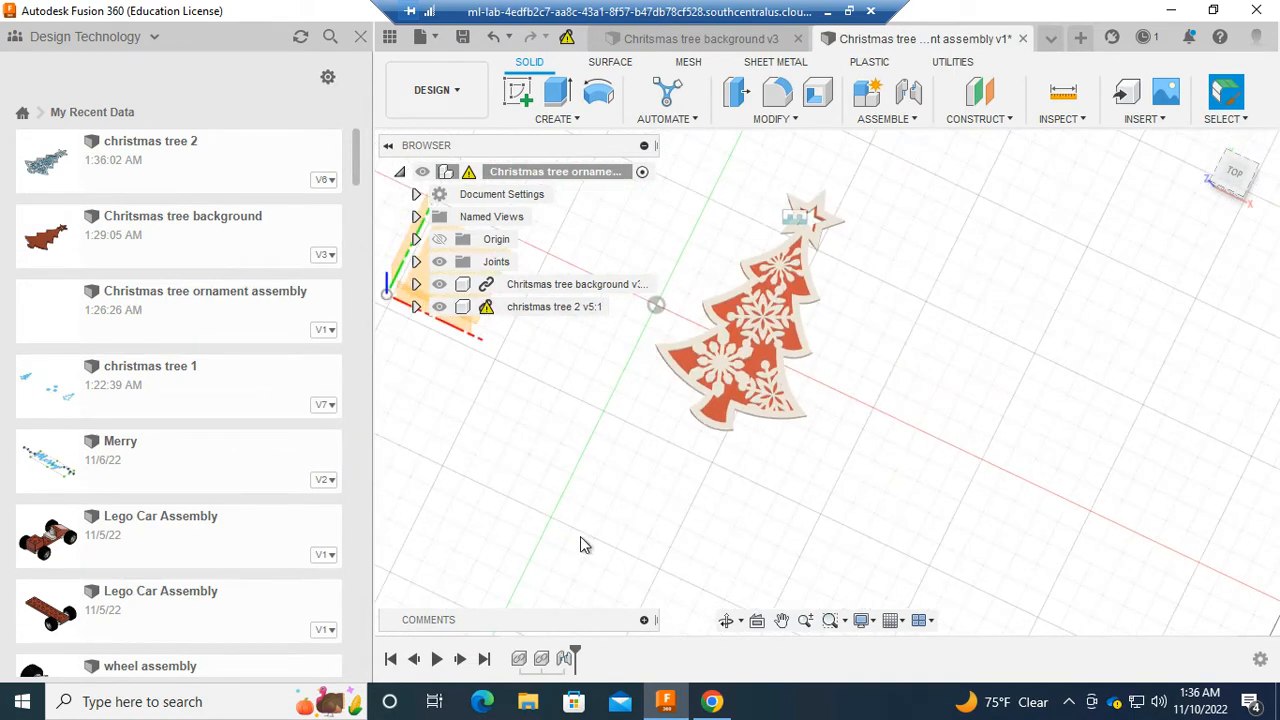
left_click_drag(576, 652, 508, 657)
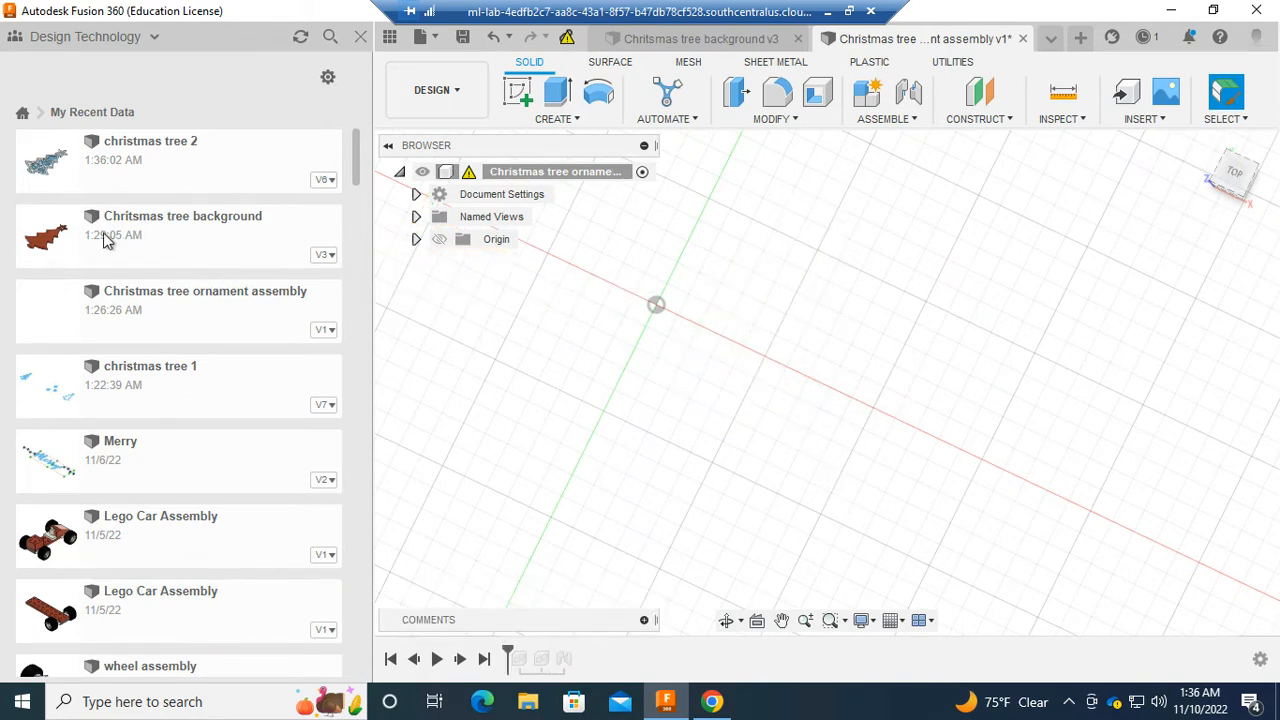
Step: Insert the Chritsmas tree background design into the assembly, moved about -9 mm in X and 22.1 mm in Y
left_click_drag(107, 240, 737, 337)
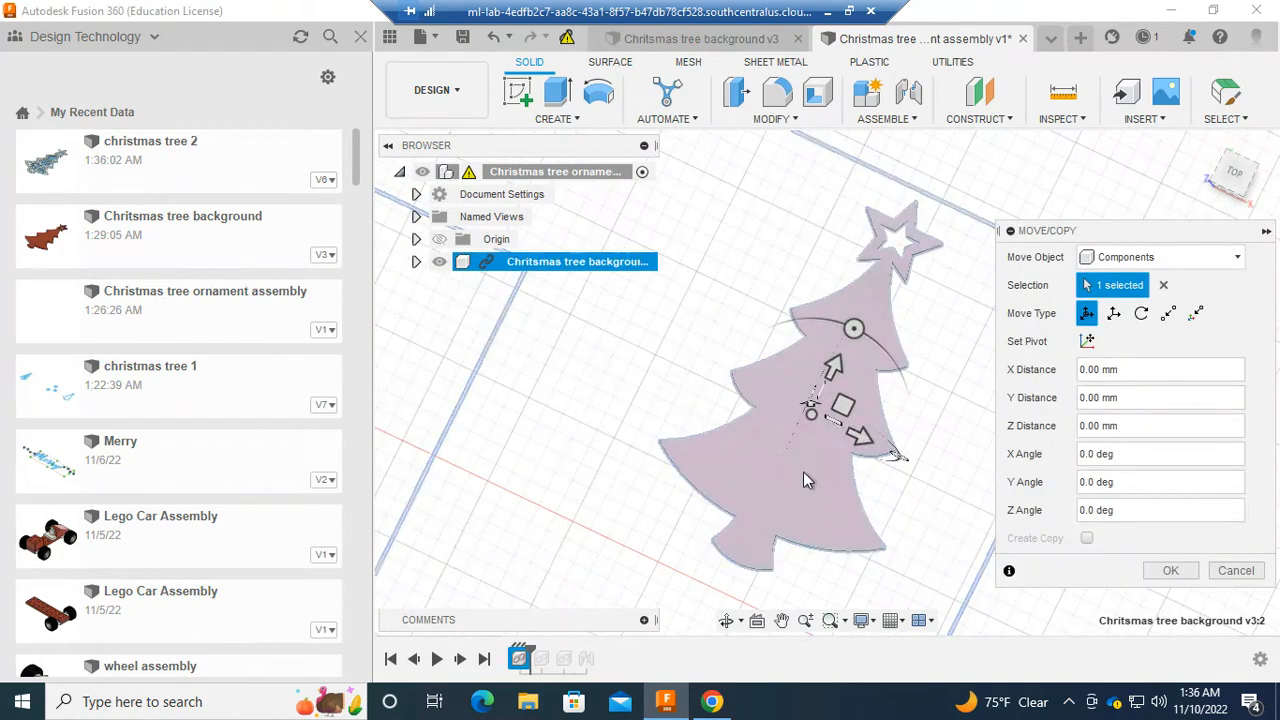
scroll(803, 479, "up", 2)
scroll(815, 453, "down", 6)
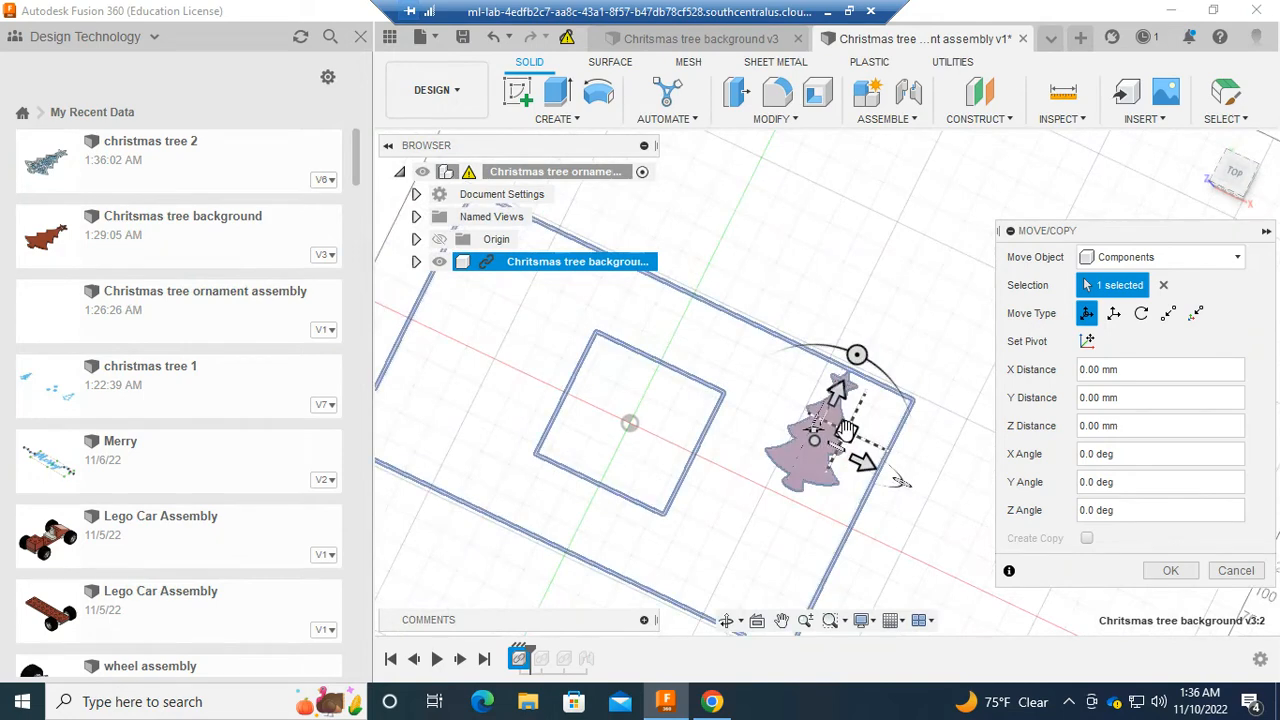
mouse_move(845, 428)
left_mouse_down()
mouse_move(717, 434)
mouse_move(723, 420)
mouse_move(847, 405)
left_mouse_up()
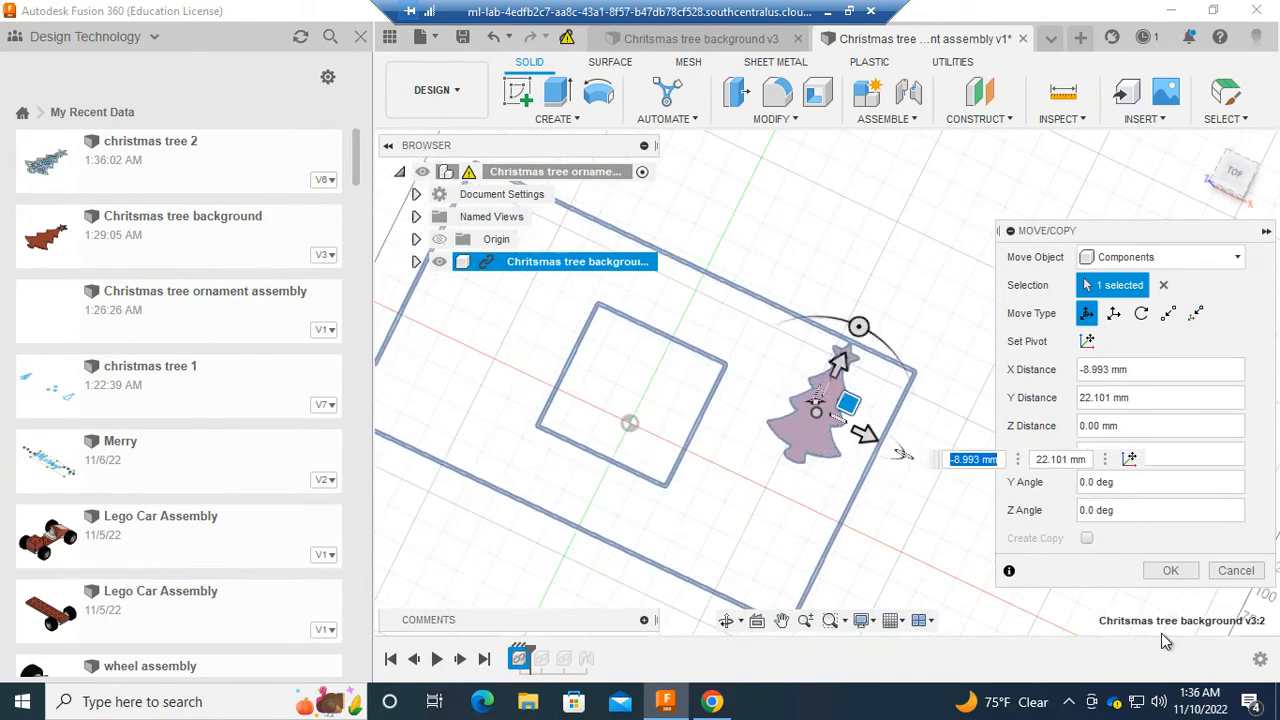
left_click(1171, 570)
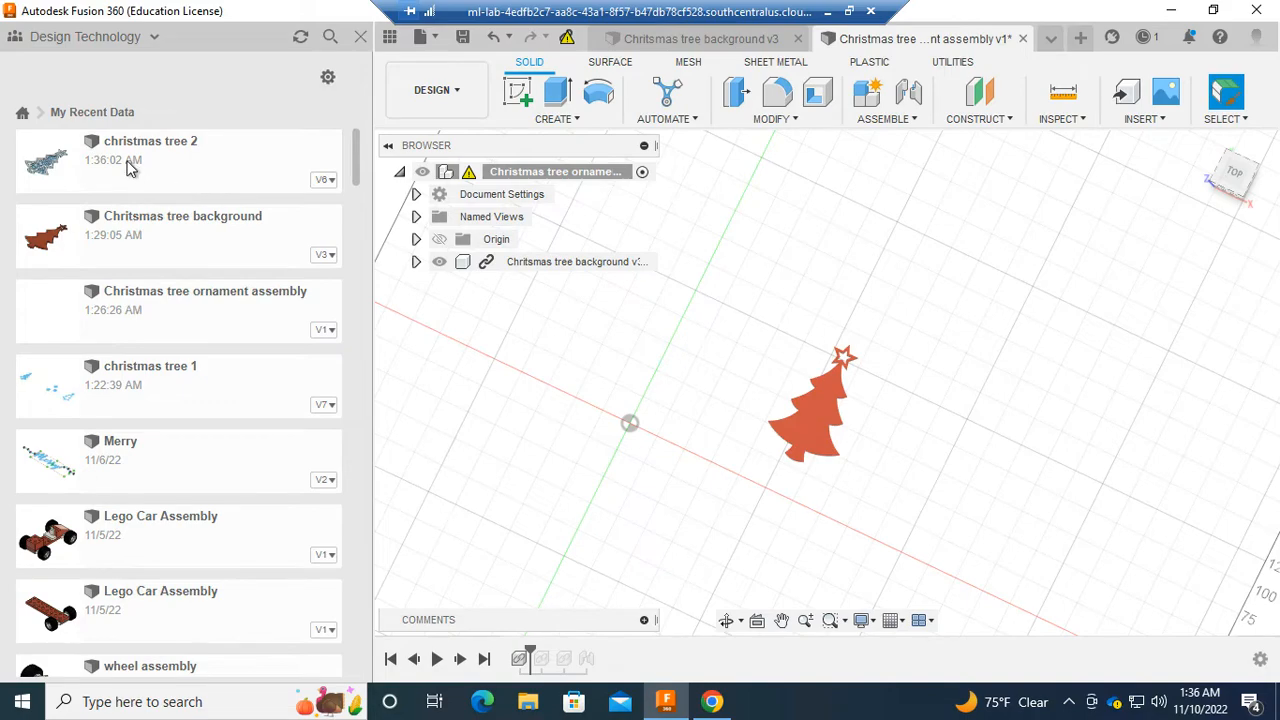
Step: Insert the christmas tree 2 design over the background tree, moved about -1.8 mm in X and 1.9 mm in Y
left_click_drag(200, 165, 923, 367)
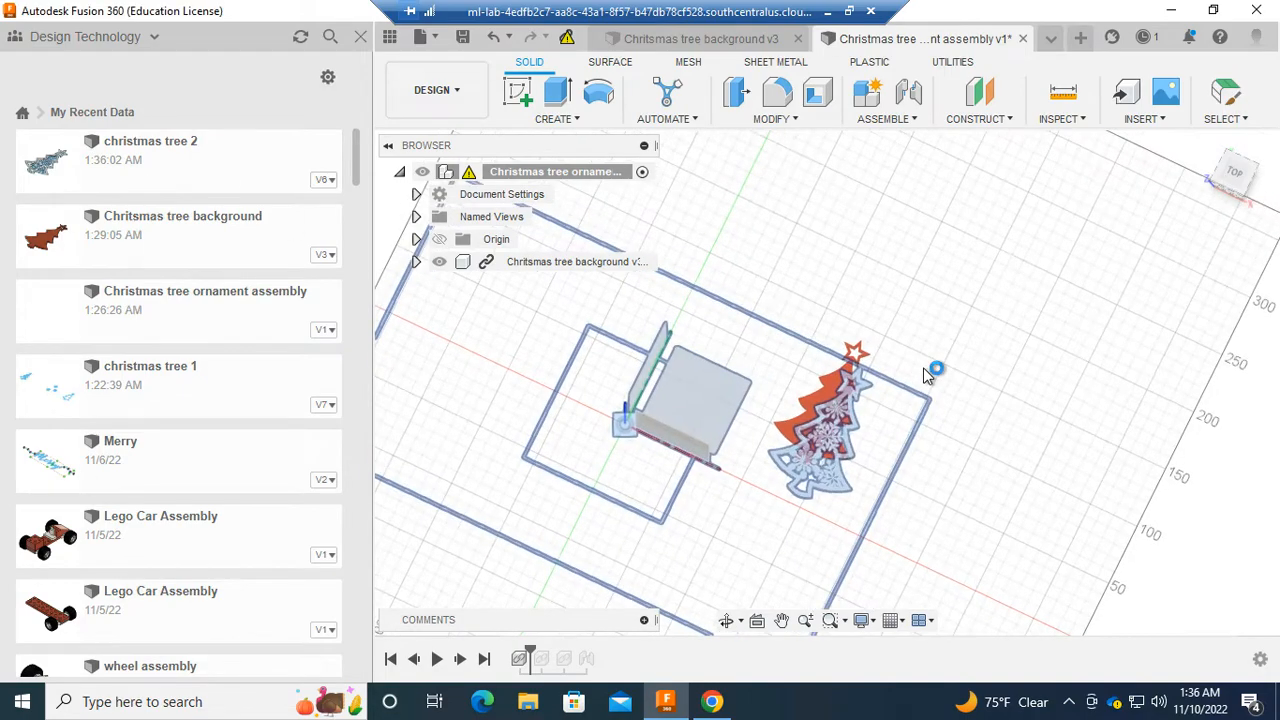
left_click_drag(956, 463, 965, 411)
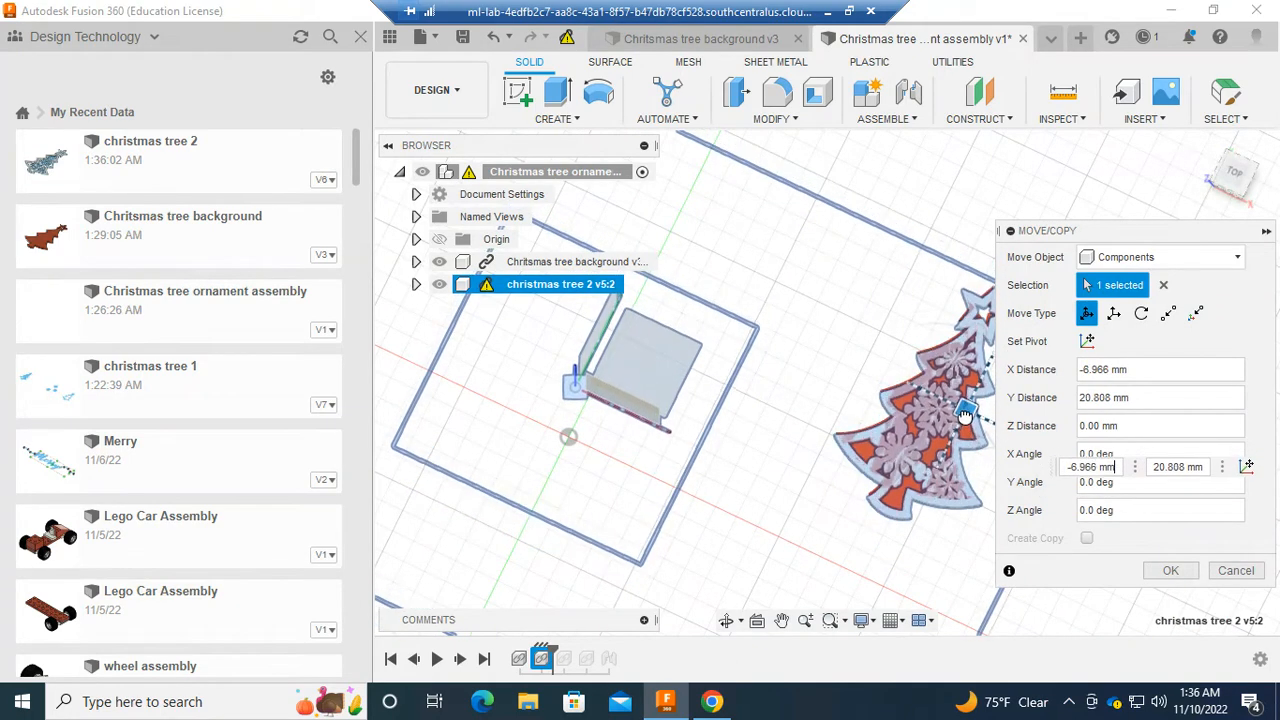
left_click_drag(897, 435, 866, 514)
middle_click_drag(792, 550, 907, 481, "shift")
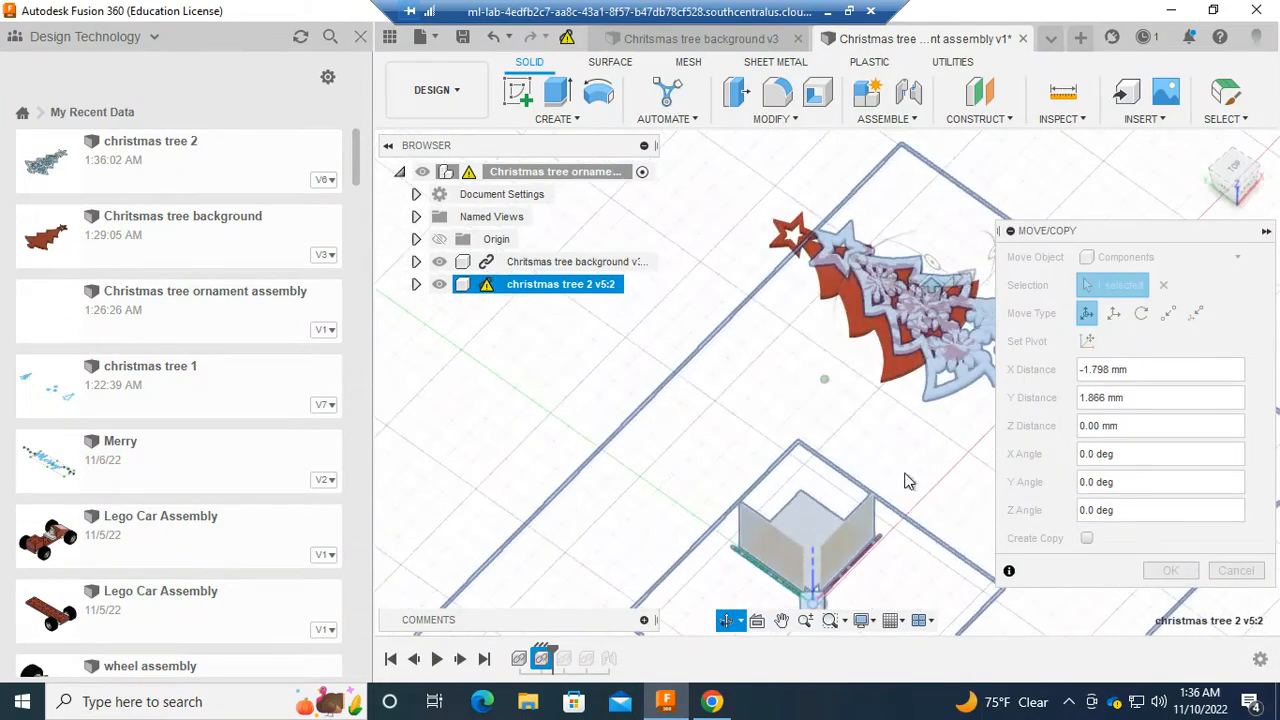
Step: Start a joint between the background tree and the snowflake tree, snapping to matching points on their stars
left_click(910, 98)
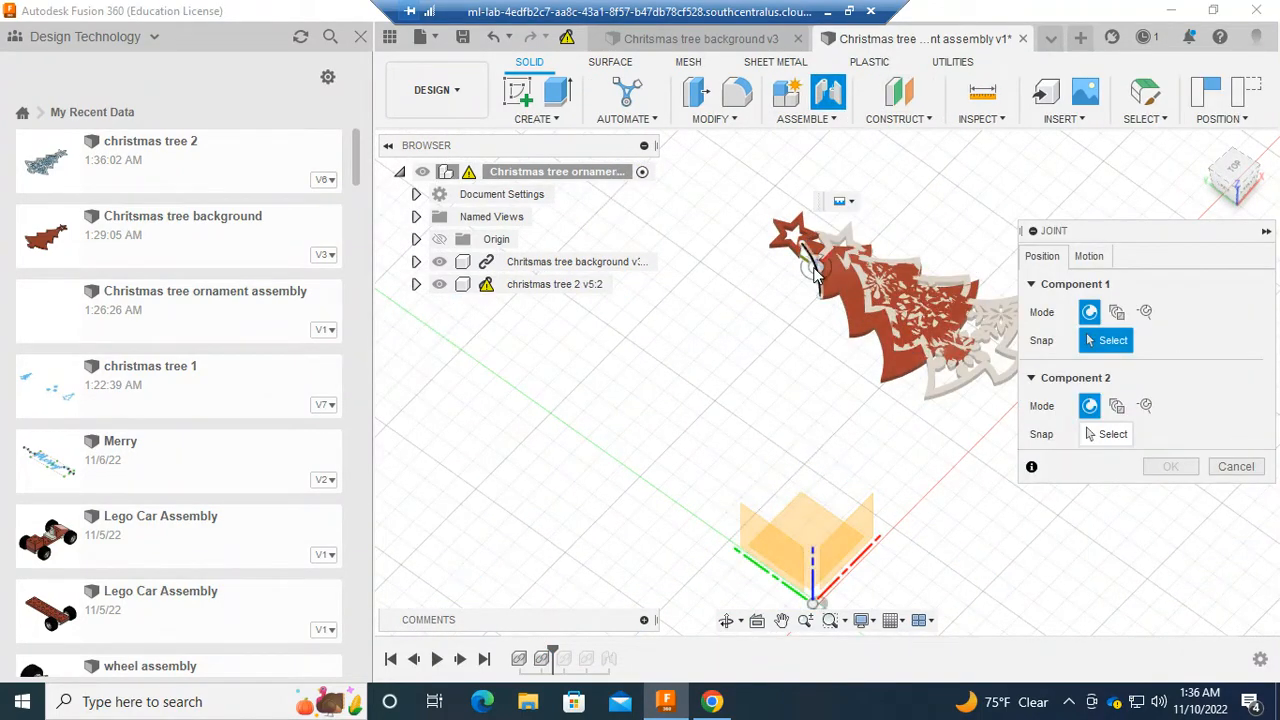
scroll(830, 262, "up", 5)
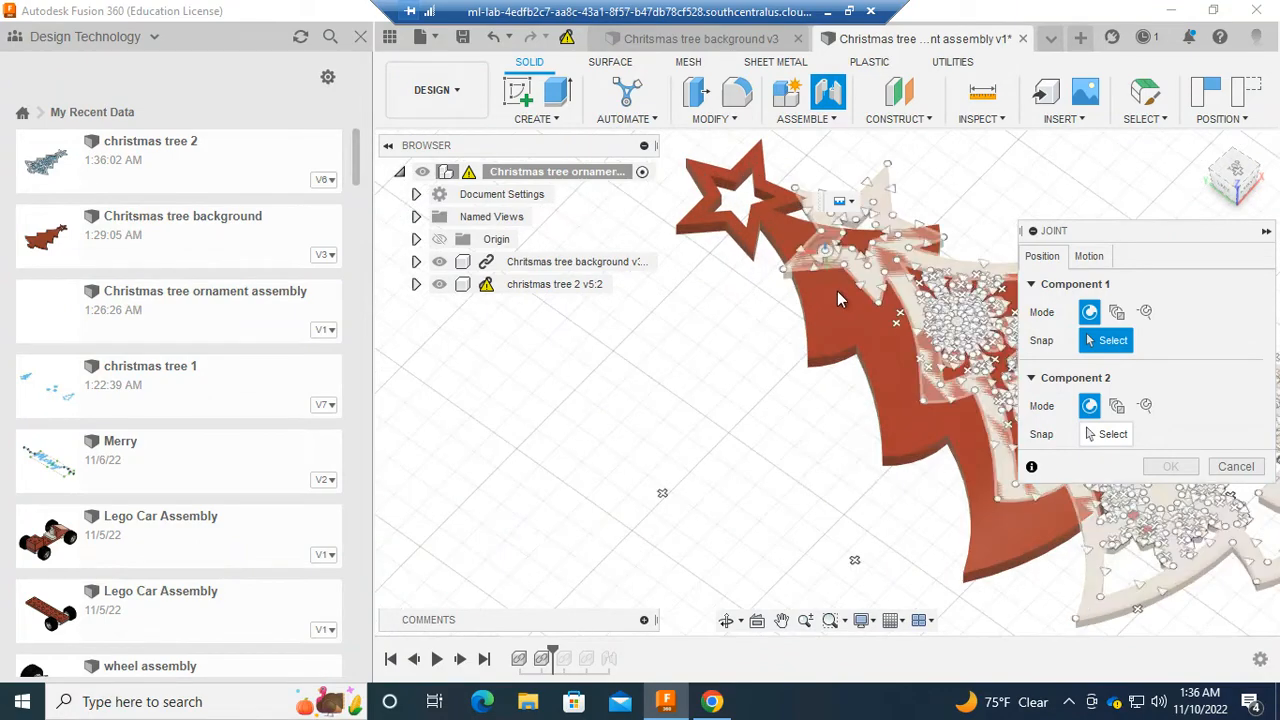
scroll(804, 265, "up", 2)
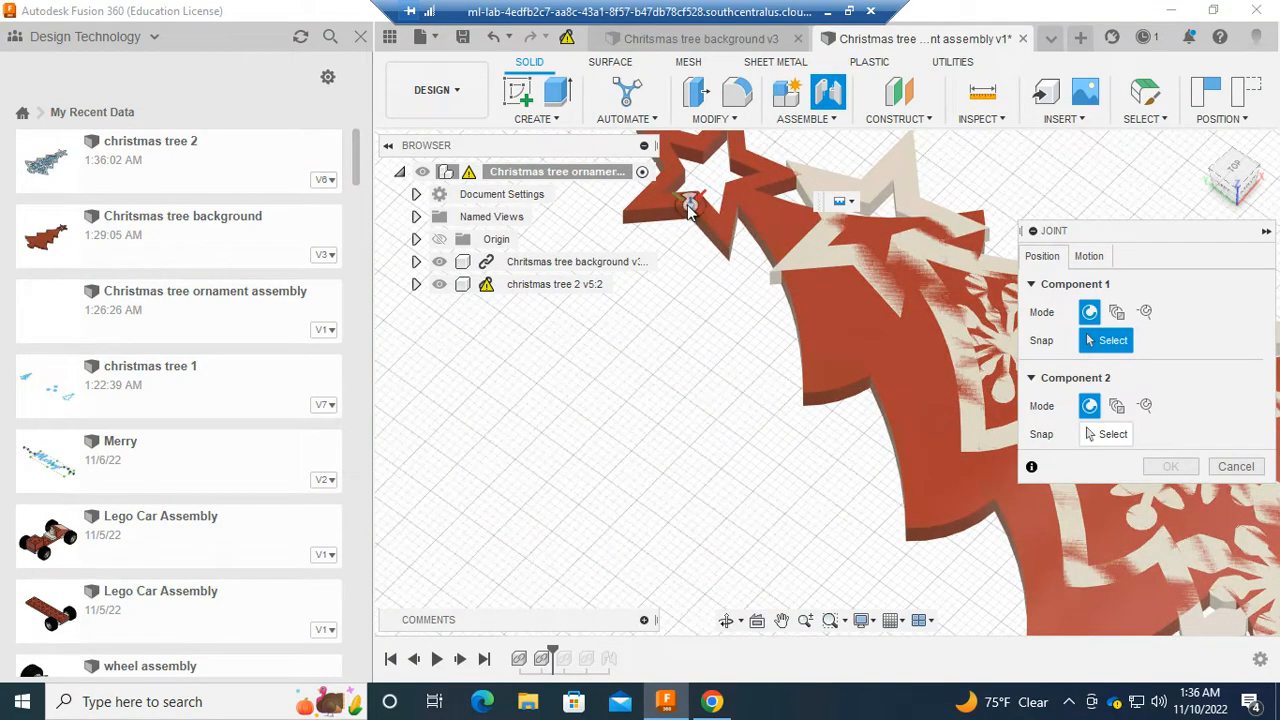
left_click(690, 205)
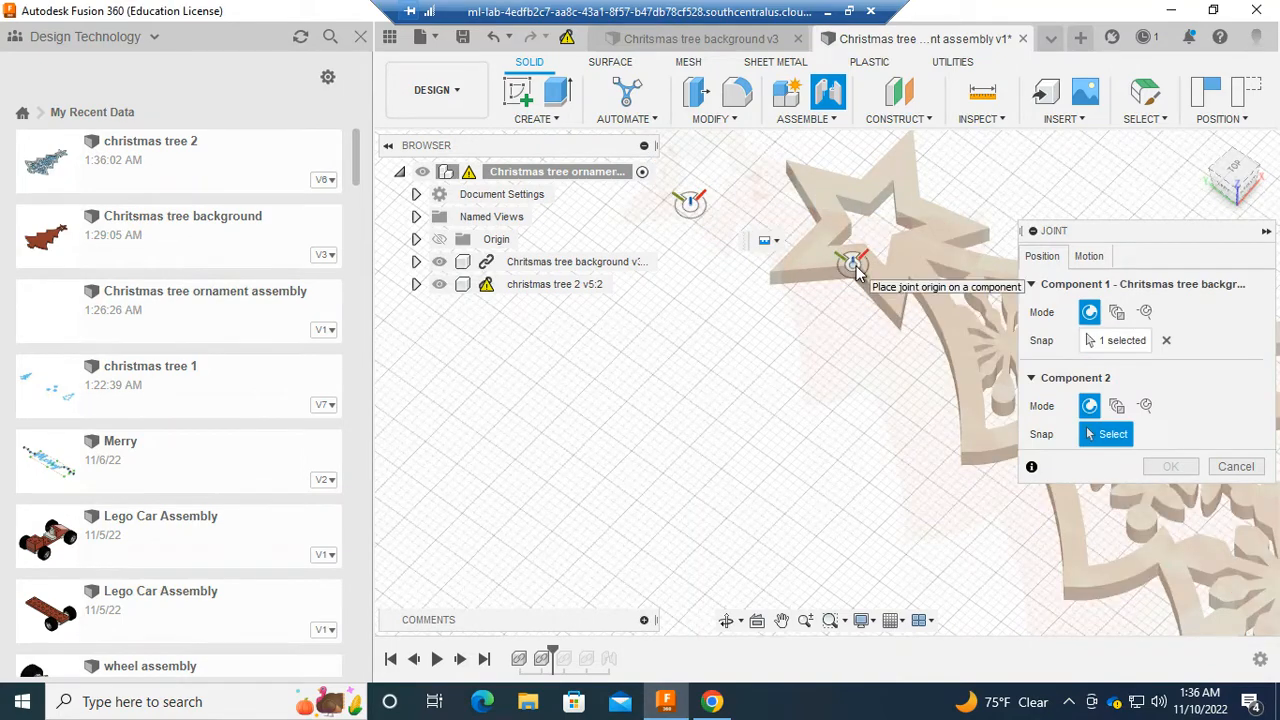
left_click(852, 268)
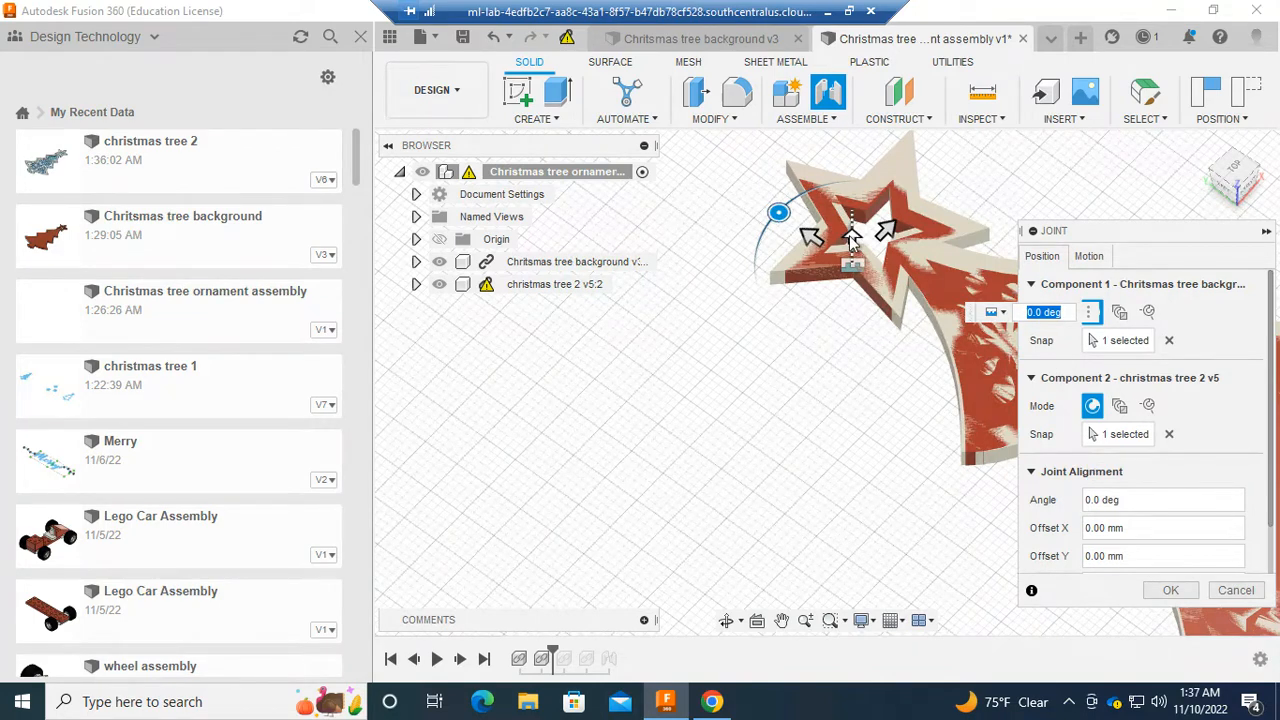
Step: Offset the joint by -3 mm perpendicular to the faces so the background sits behind the snowflake tree, and finish it as a rigid joint
left_click_drag(849, 237, 851, 222)
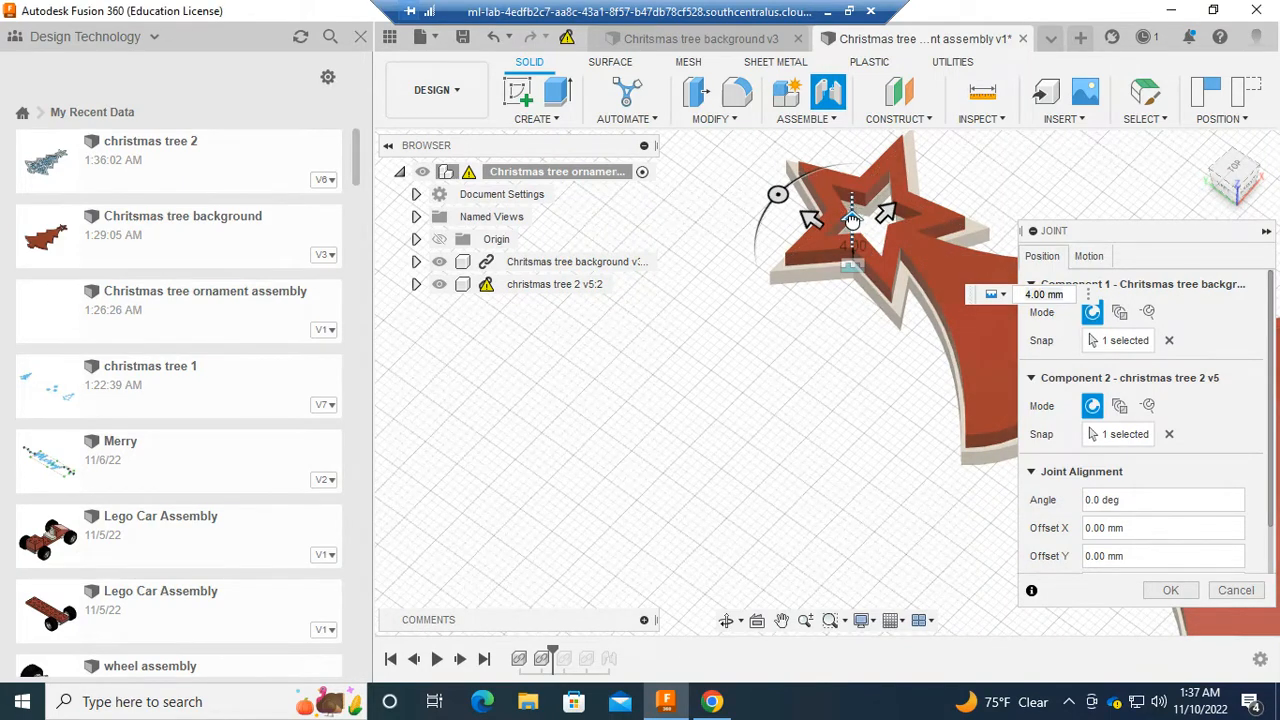
left_click_drag(851, 221, 851, 251)
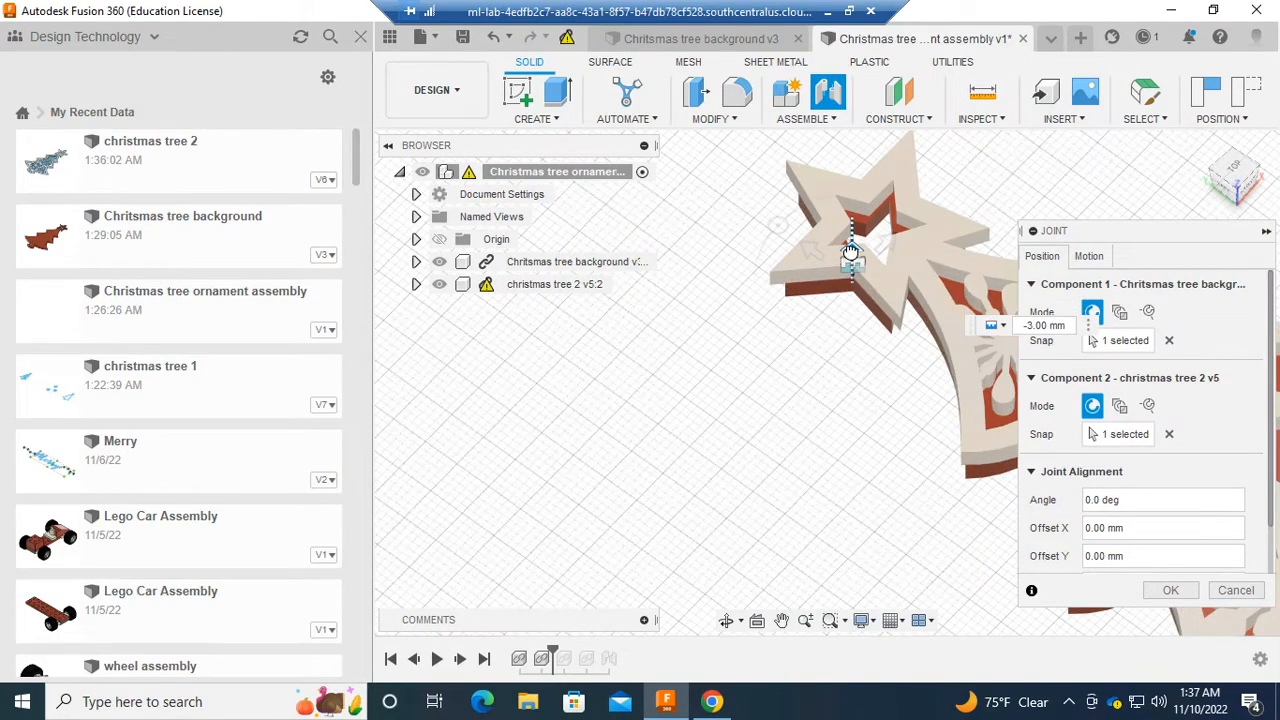
left_click(1089, 256)
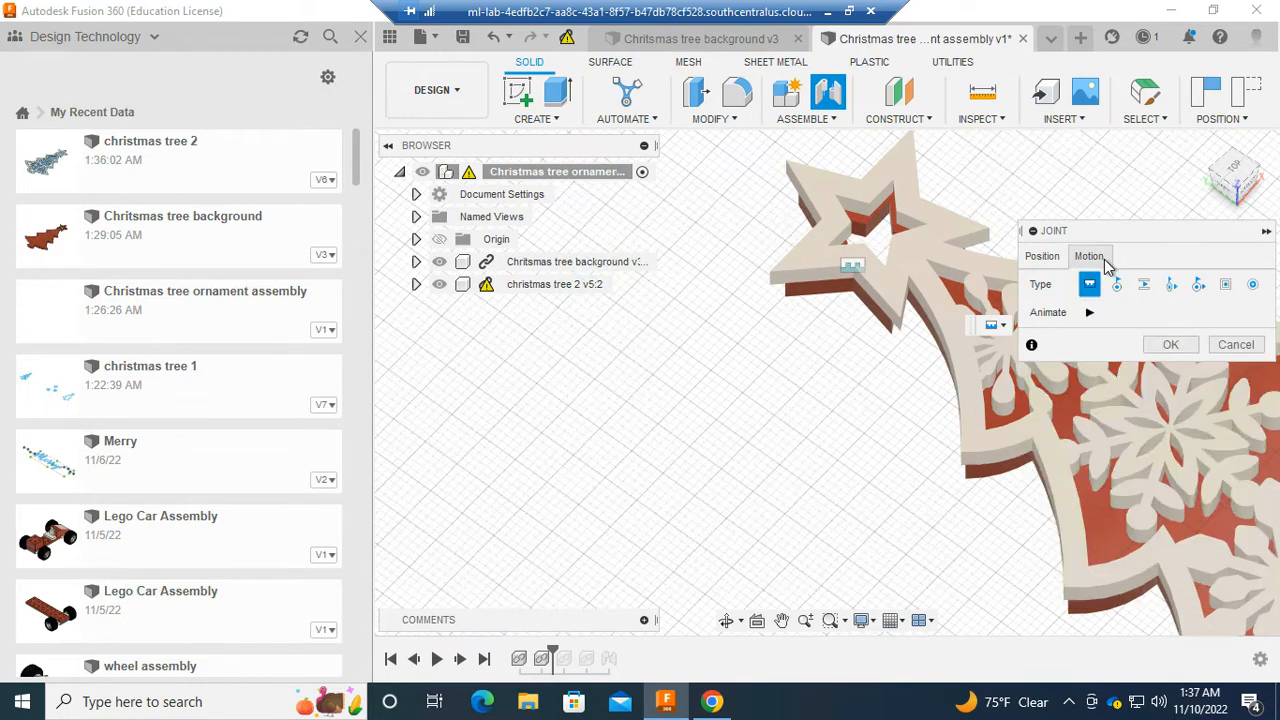
left_click(1170, 344)
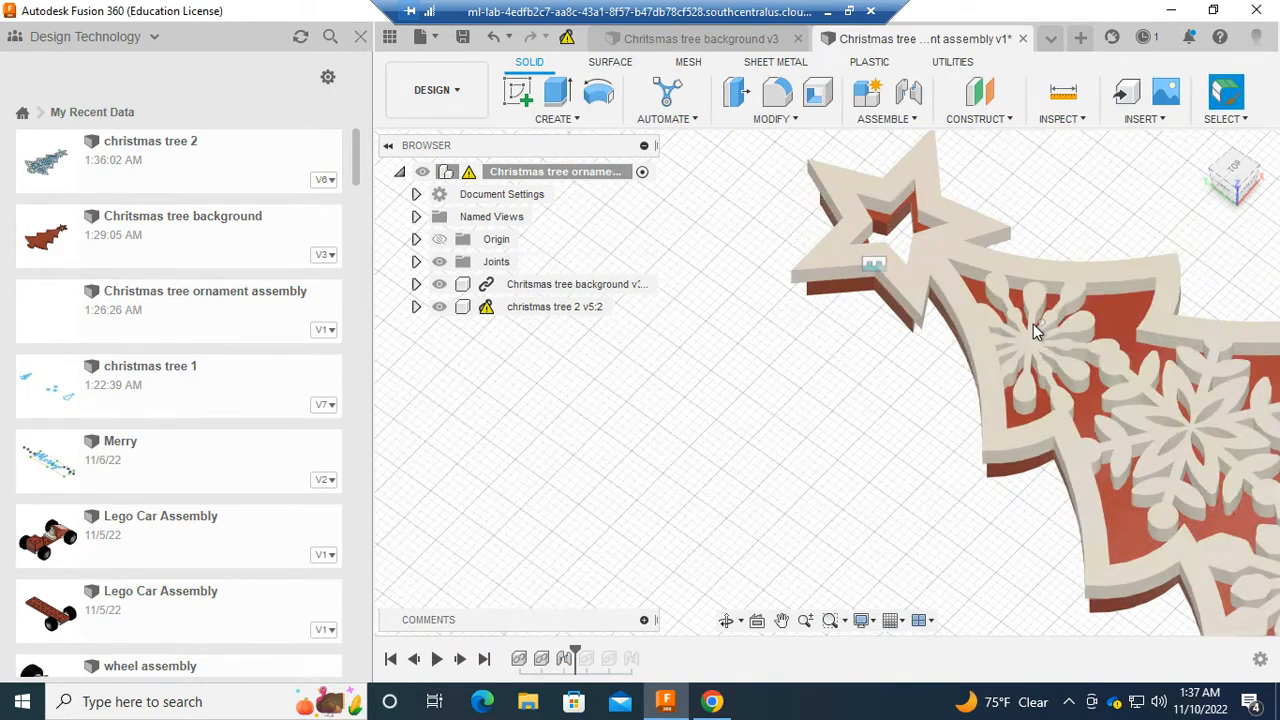
scroll(1037, 332, "up", 3)
scroll(1037, 332, "down", 6)
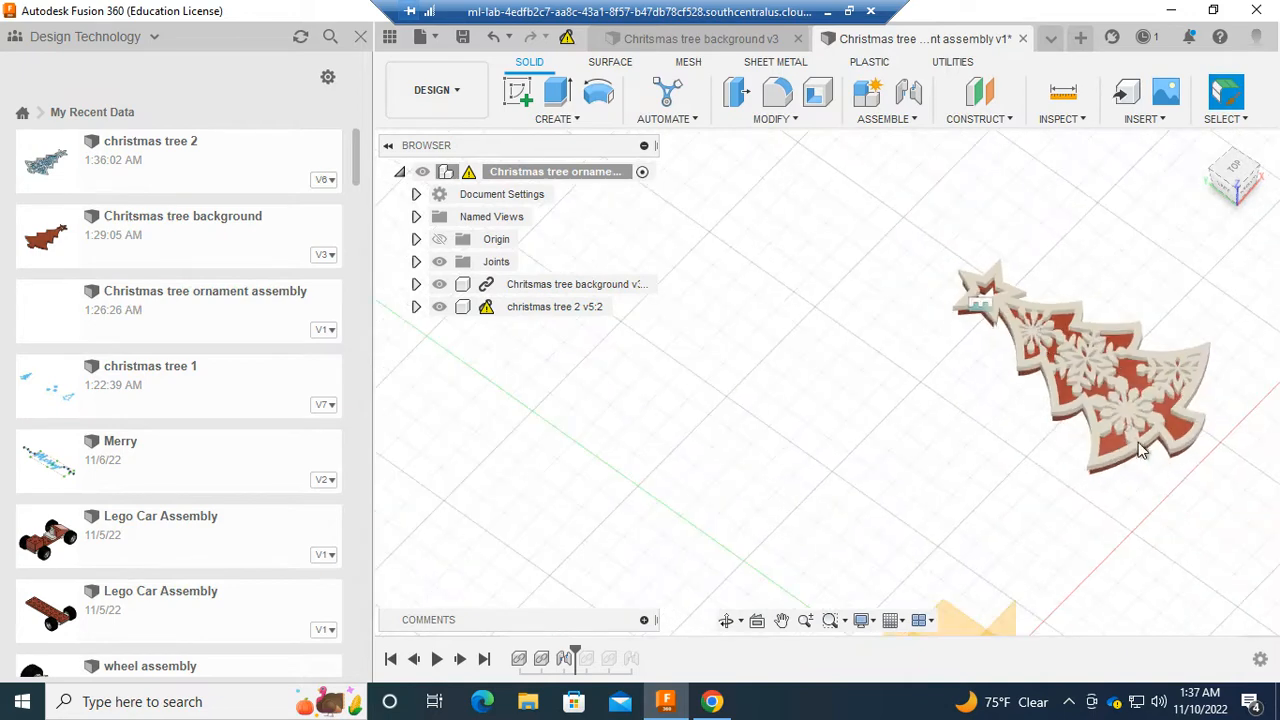
middle_click_drag(1081, 449, 1035, 449, "shift")
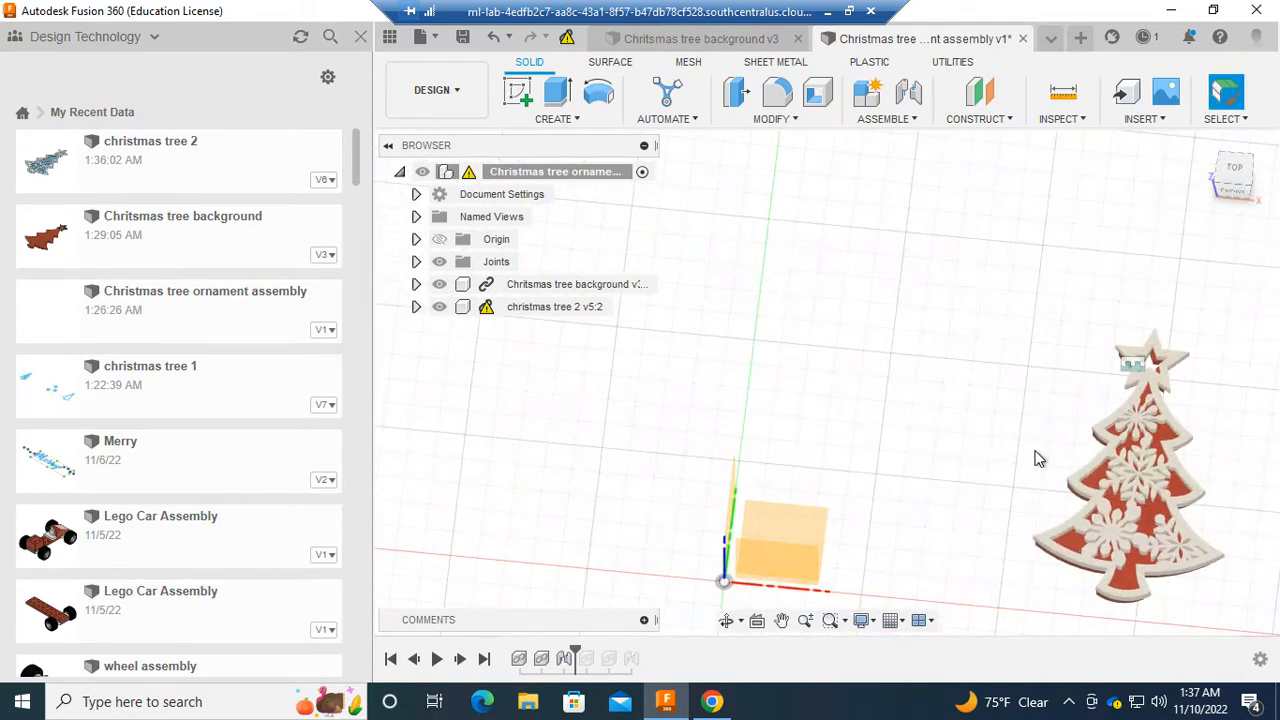